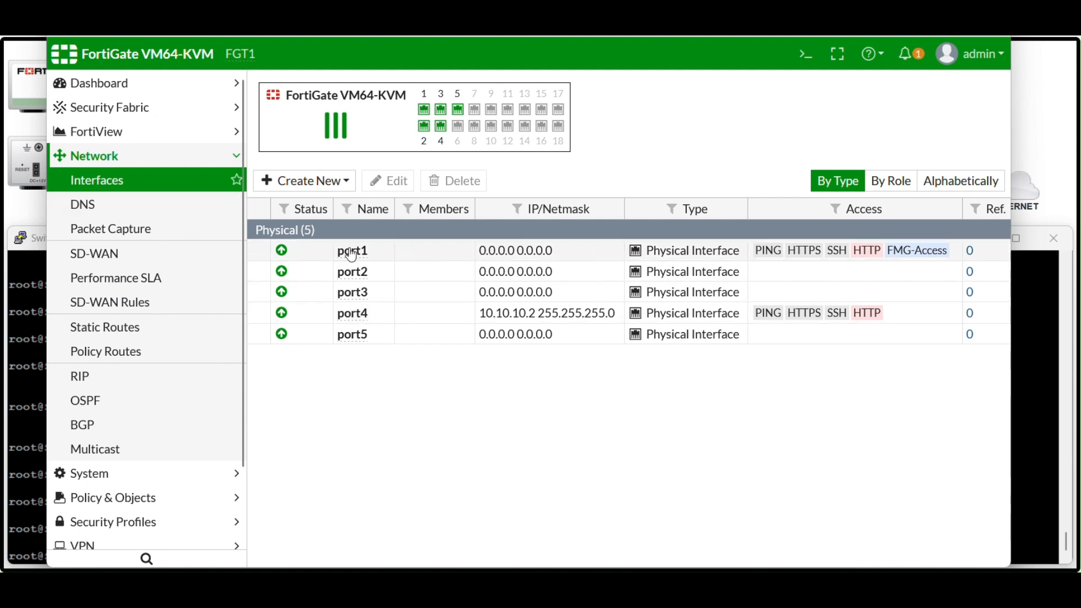
Open the port1 interface for editing and set its role to WAN
mouse_move(353, 255)
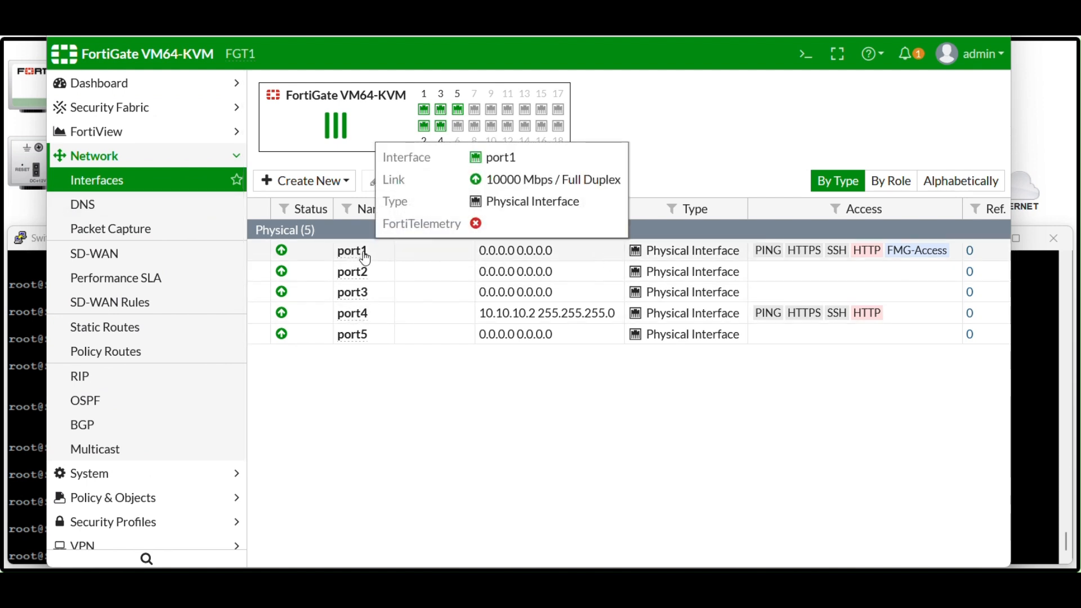
left_click(365, 258)
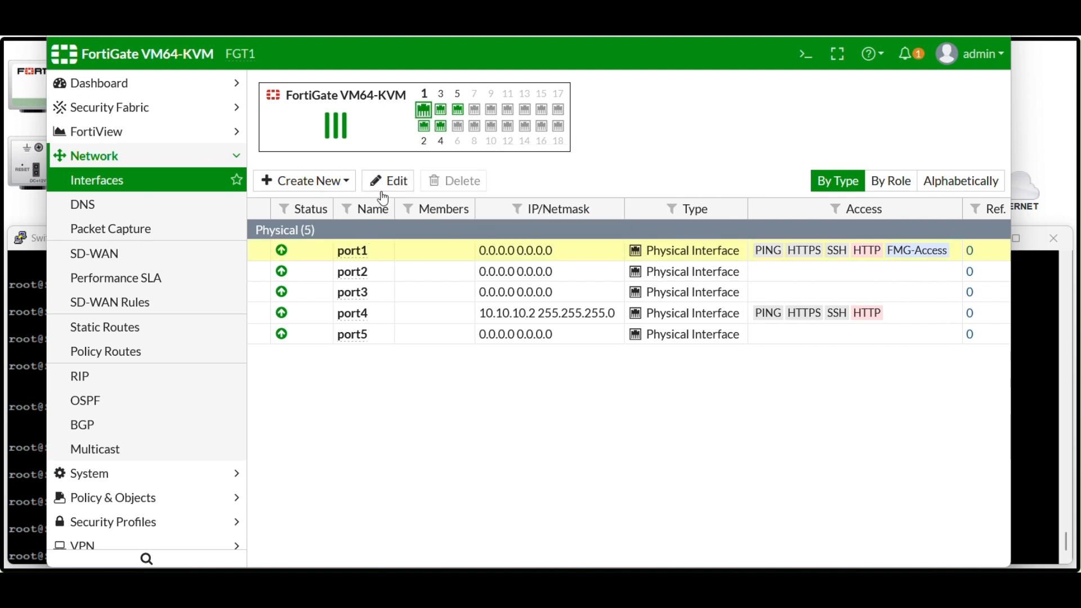
left_click(385, 192)
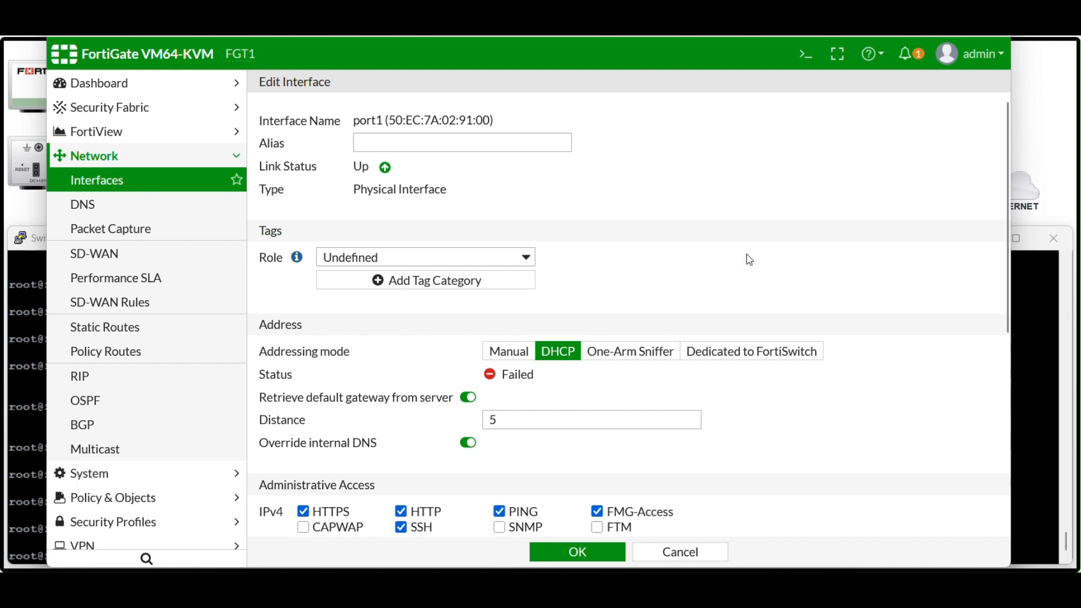
left_click(435, 262)
left_click(358, 303)
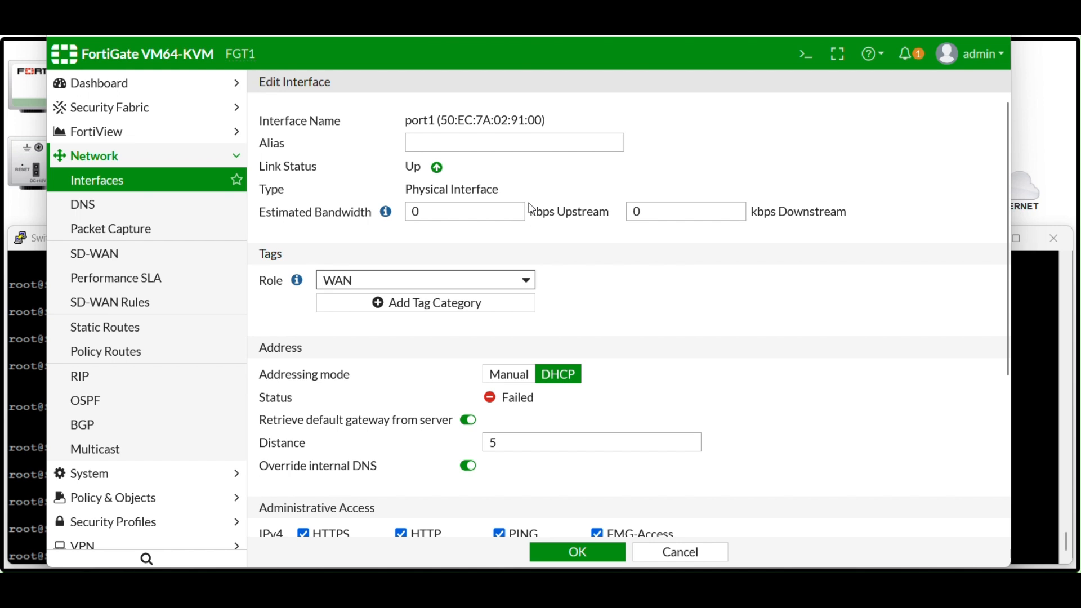
Switch port1 to manual addressing with IP/network mask 41.41.41.2/24 and save the interface
left_click(510, 374)
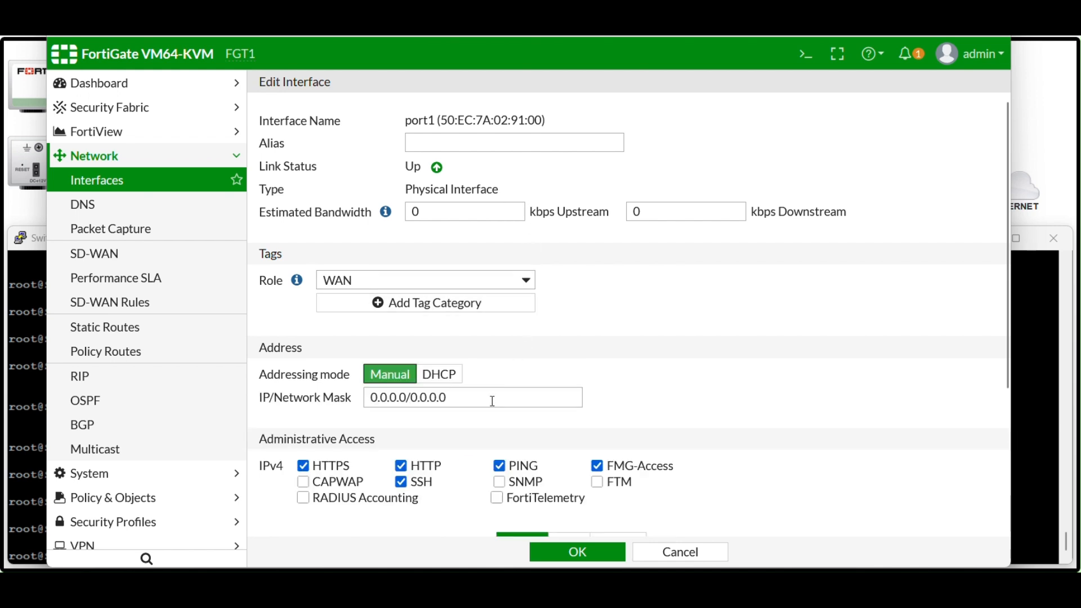
left_click_drag(483, 399, 367, 397)
type("4")
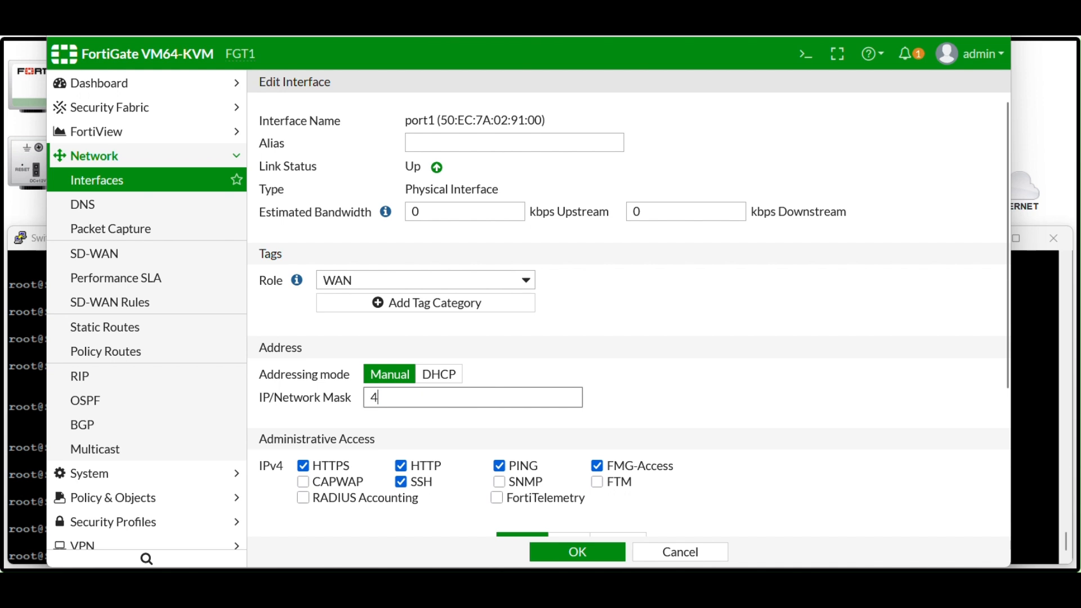
type("1.41.41.2/24")
left_click(597, 553)
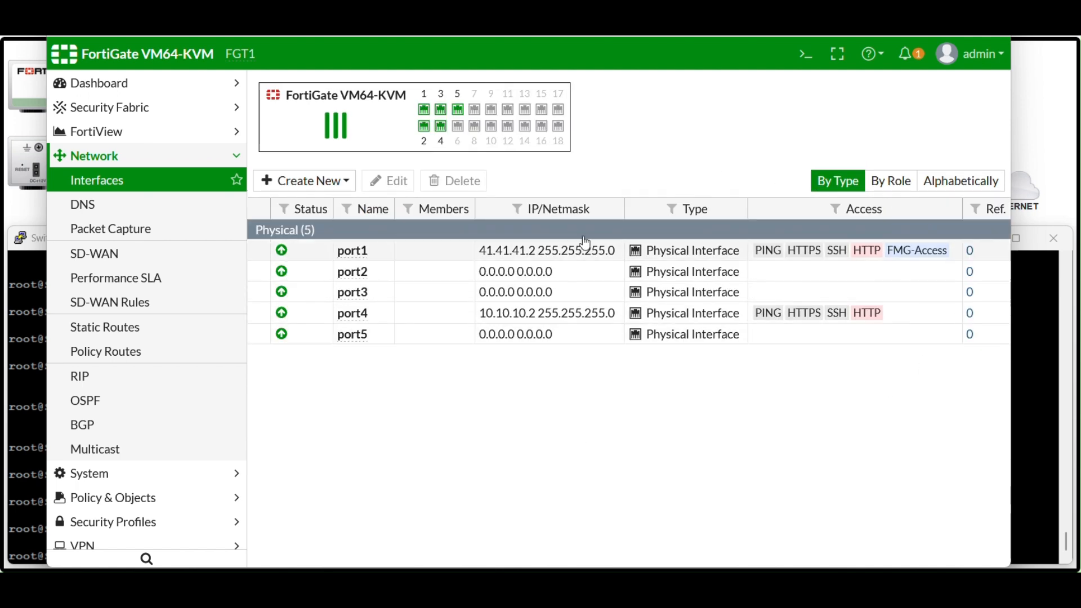
Ping the gateway 41.41.41.1 from the firewall's CLI console, stop the ping and close the console
left_click(804, 54)
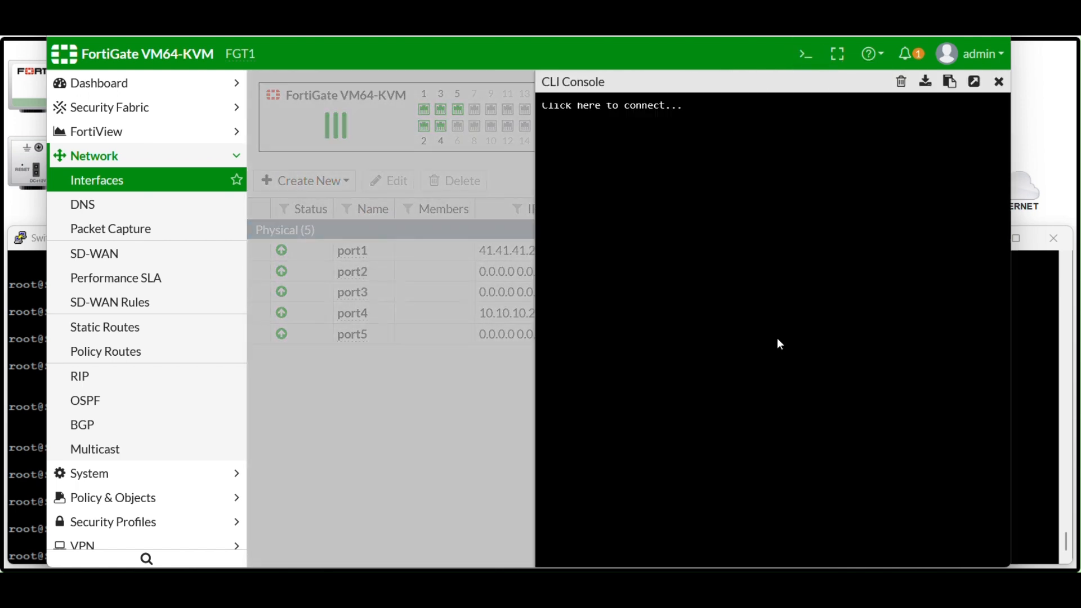
left_click(778, 339)
type("e")
key("Tab")
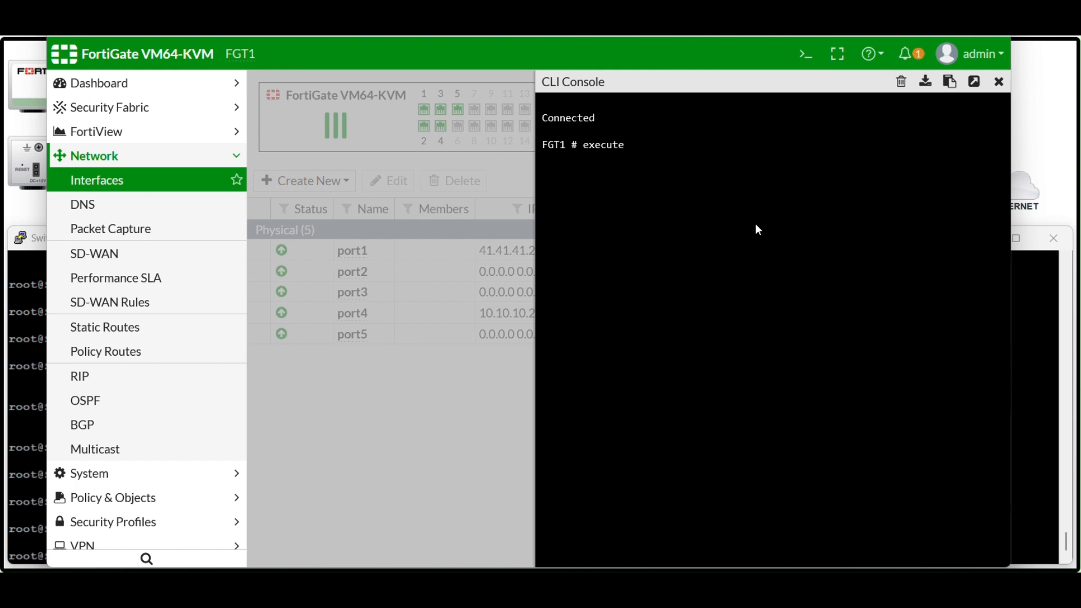
type("ping 41.41.41.1")
key("Return")
key("ctrl+c")
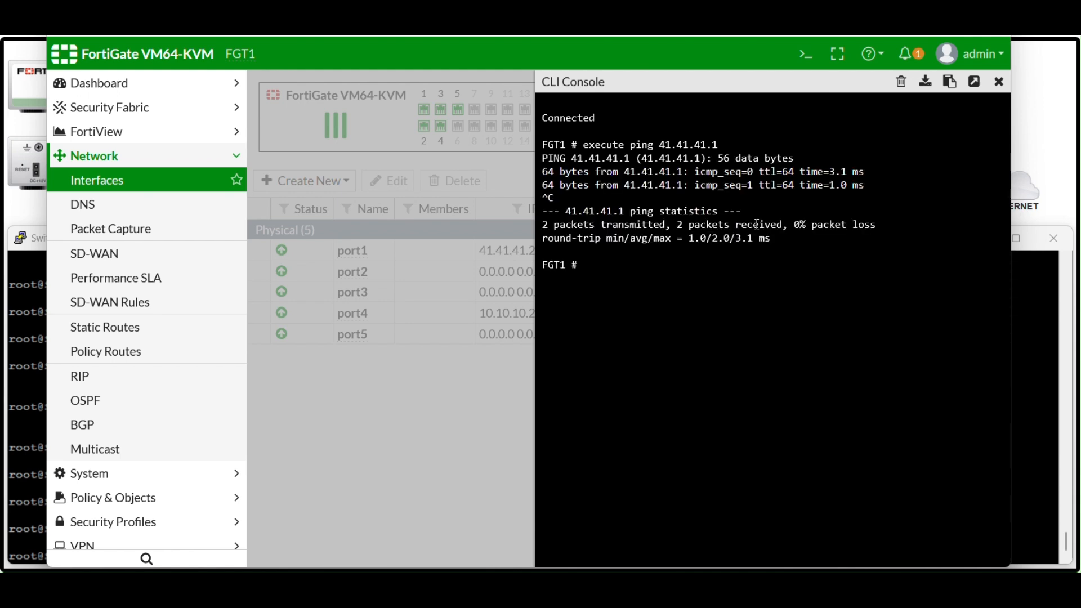
left_click(999, 82)
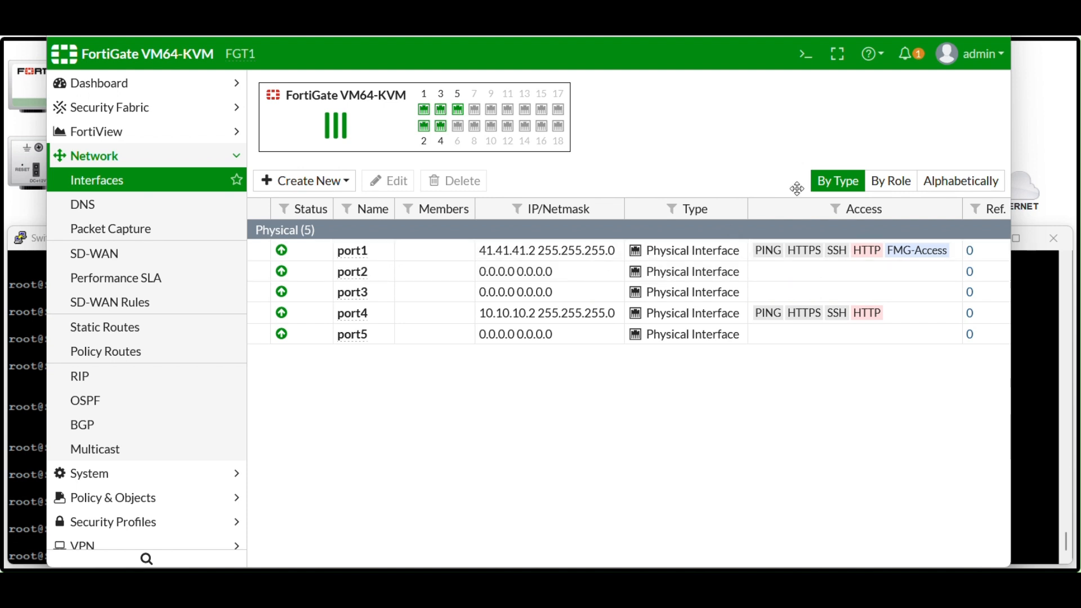
Test internet reachability from the firewall's CLI console with execute ping 8.8.8.8, recall the command and close the console
left_click(810, 58)
type("execute")
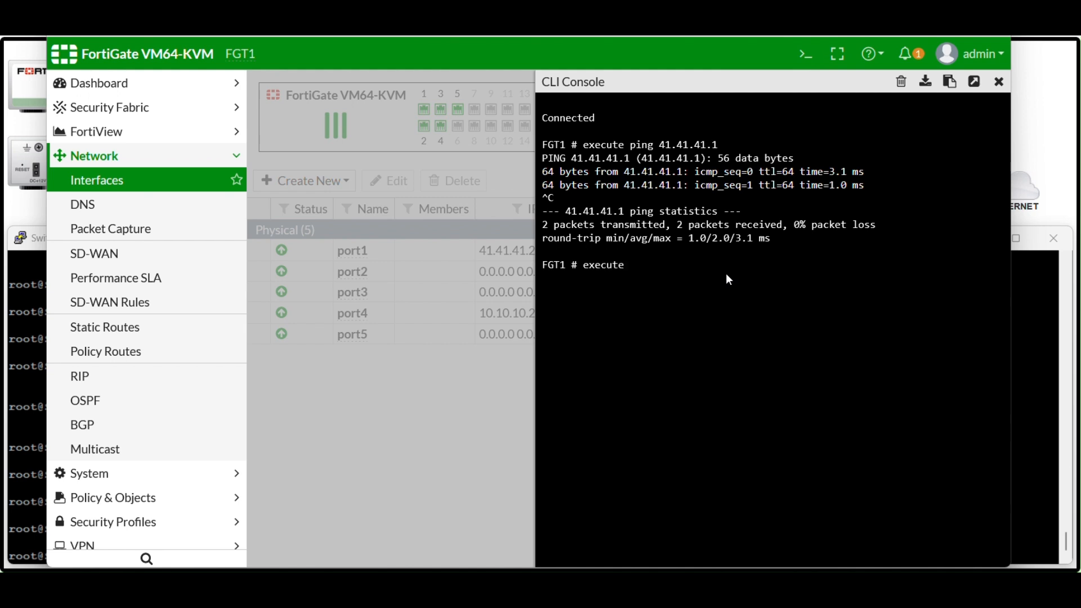
type(" ping8")
key("BackSpace")
type("8.8.8.8")
key("ctrl+c")
key("Up")
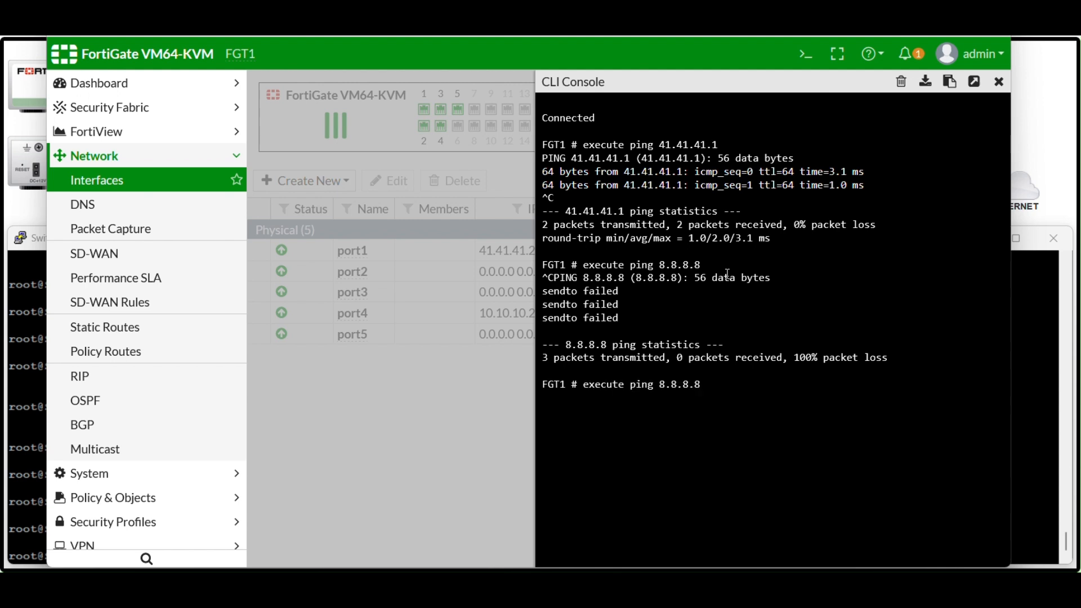
left_click(1000, 81)
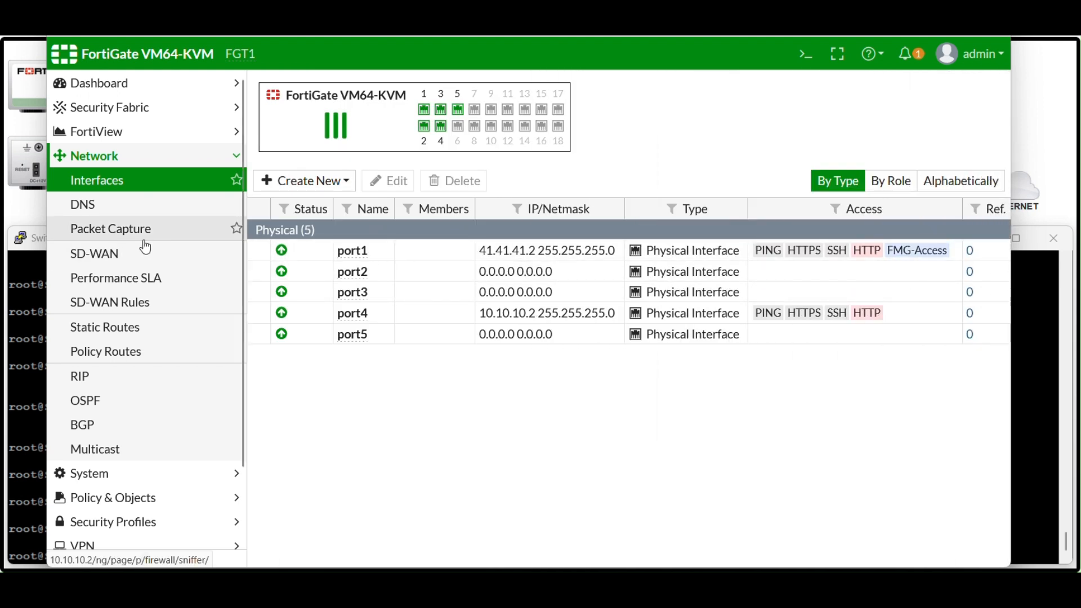
Create a default static route for 0.0.0.0/0.0.0.0 with gateway 41.41.41.1 through port1
left_click(129, 331)
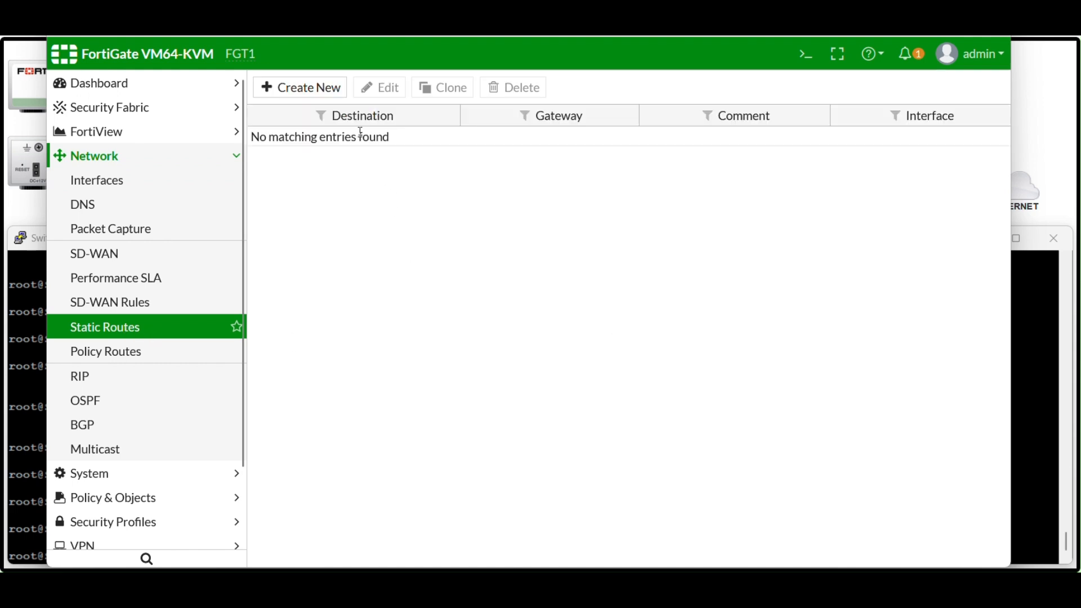
left_click(325, 91)
left_click_drag(500, 143, 413, 149)
left_click_drag(501, 167, 414, 168)
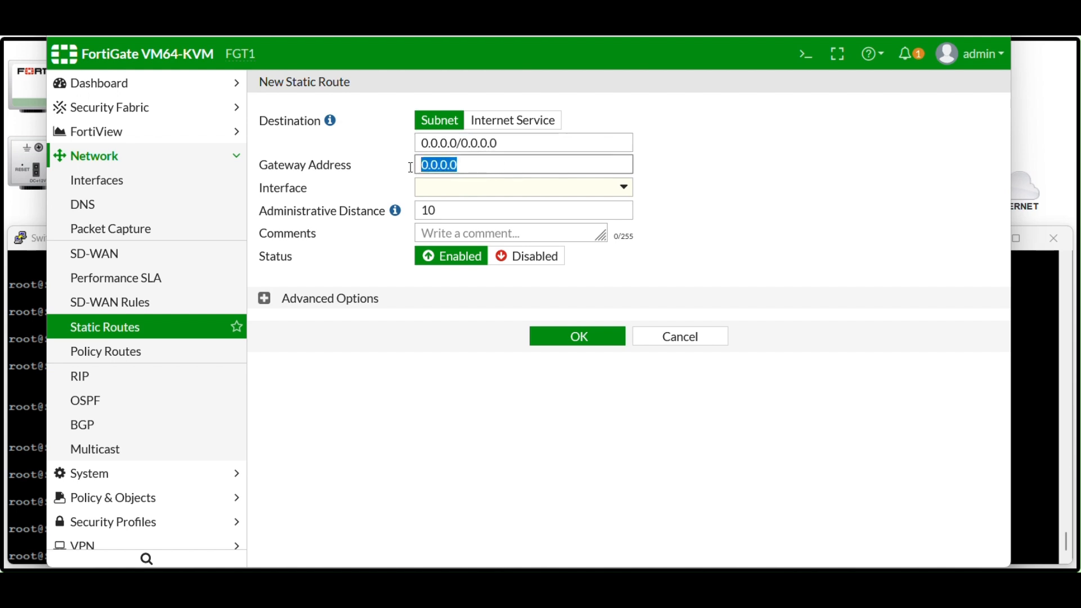
type("41.41.41.1")
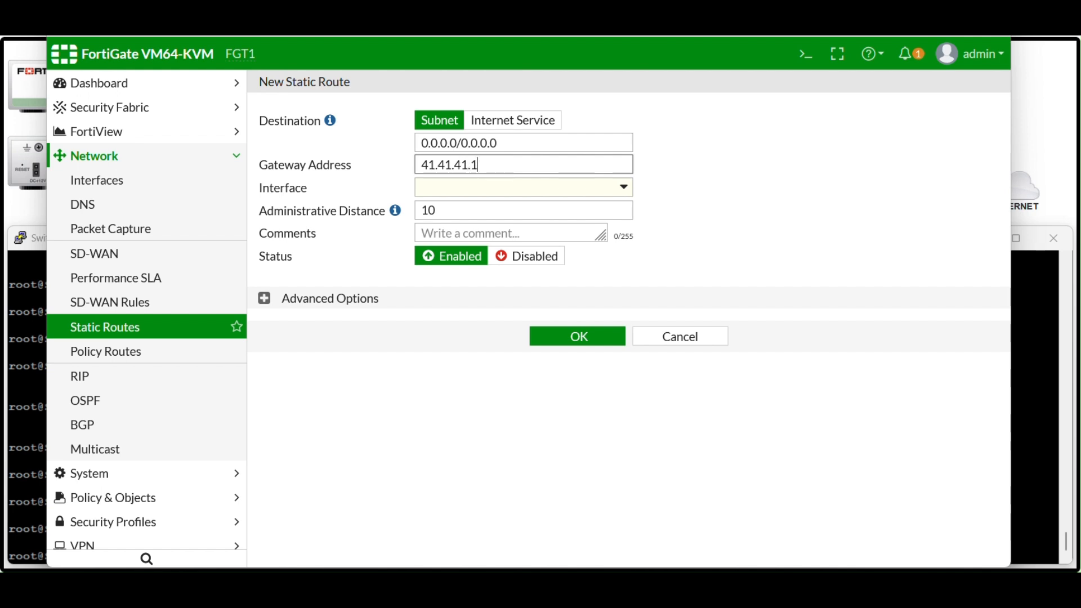
left_click(760, 176)
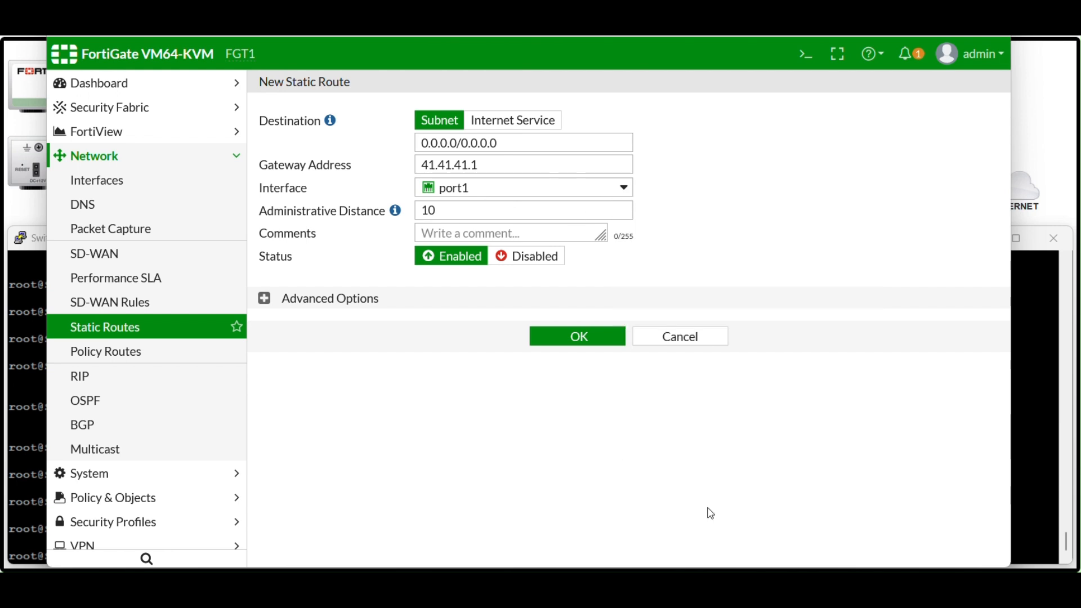
left_click(577, 336)
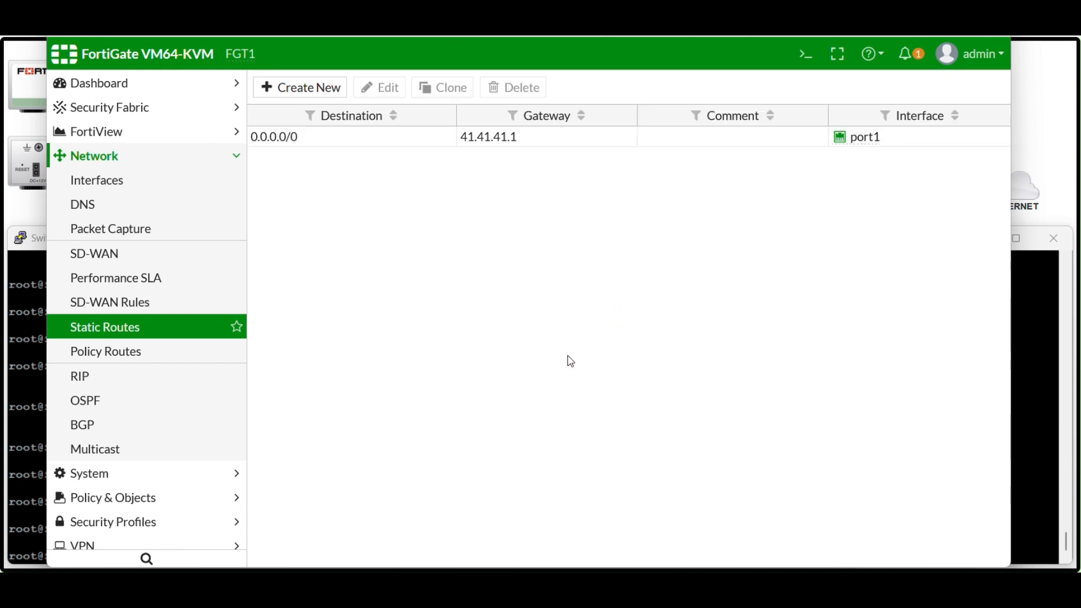
Rerun the recalled ping to 8.8.8.8 in the CLI console, stop it and close the console
left_click(805, 55)
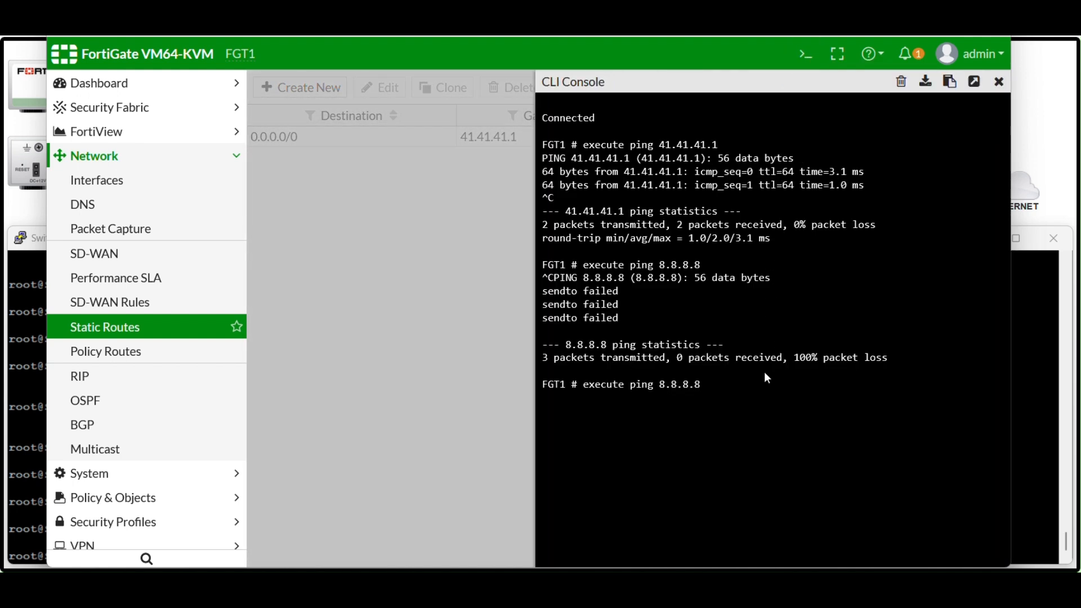
key("Return")
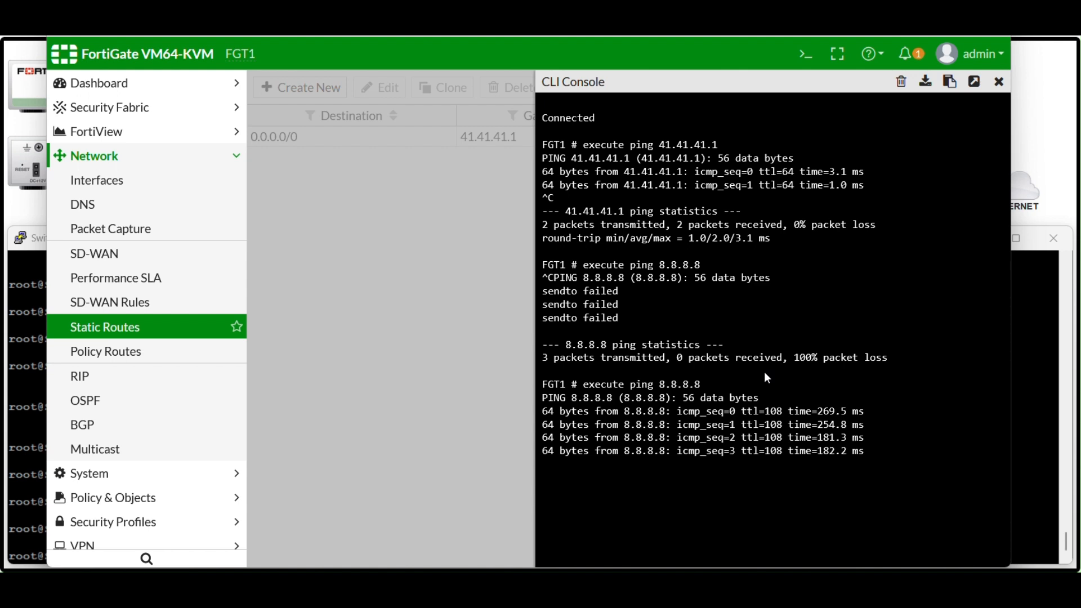
key("ctrl+c")
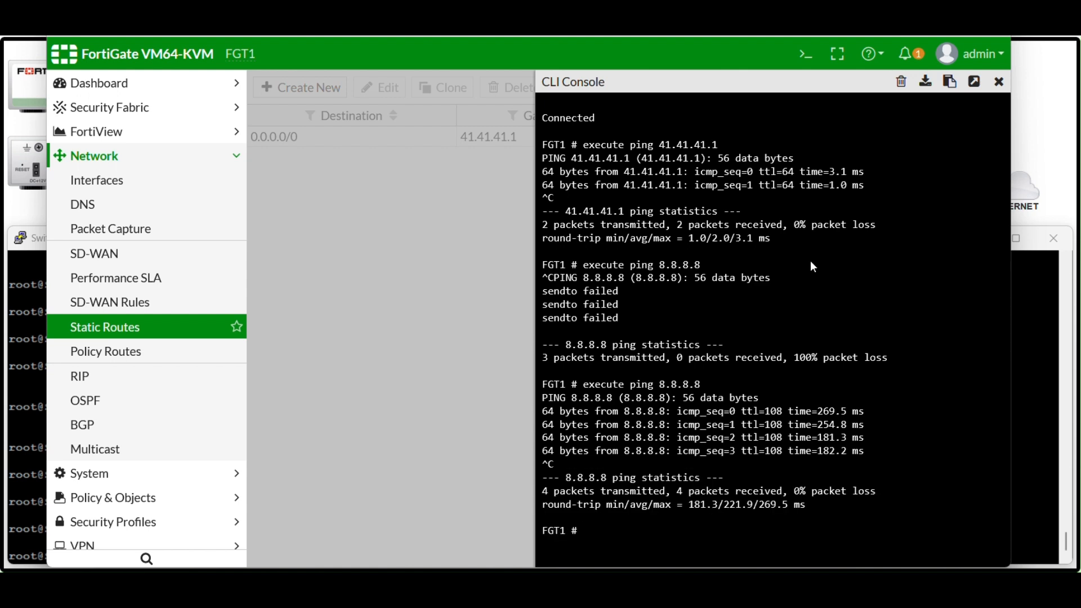
left_click(999, 82)
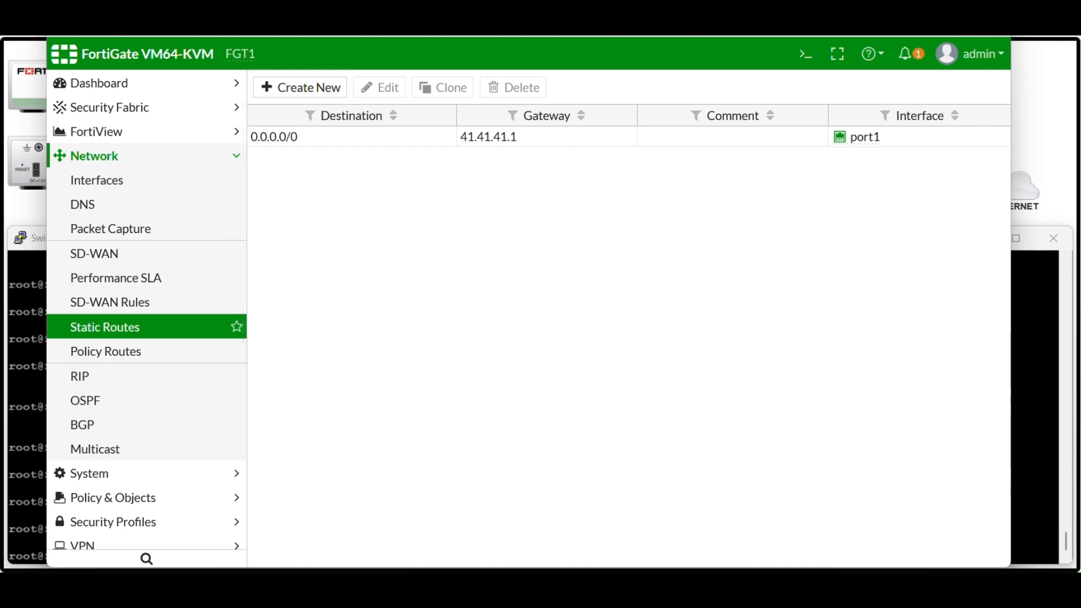
Switch to the VPC terminal, show its IP configuration and ping 8.8.8.8 from it
key("alt+Tab")
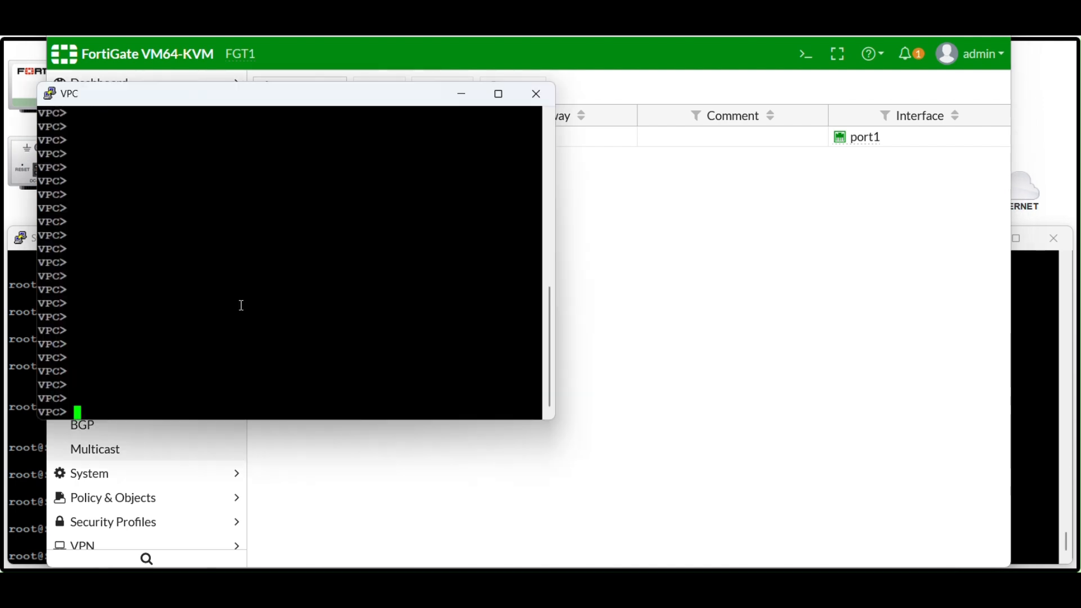
type("show")
key("Return")
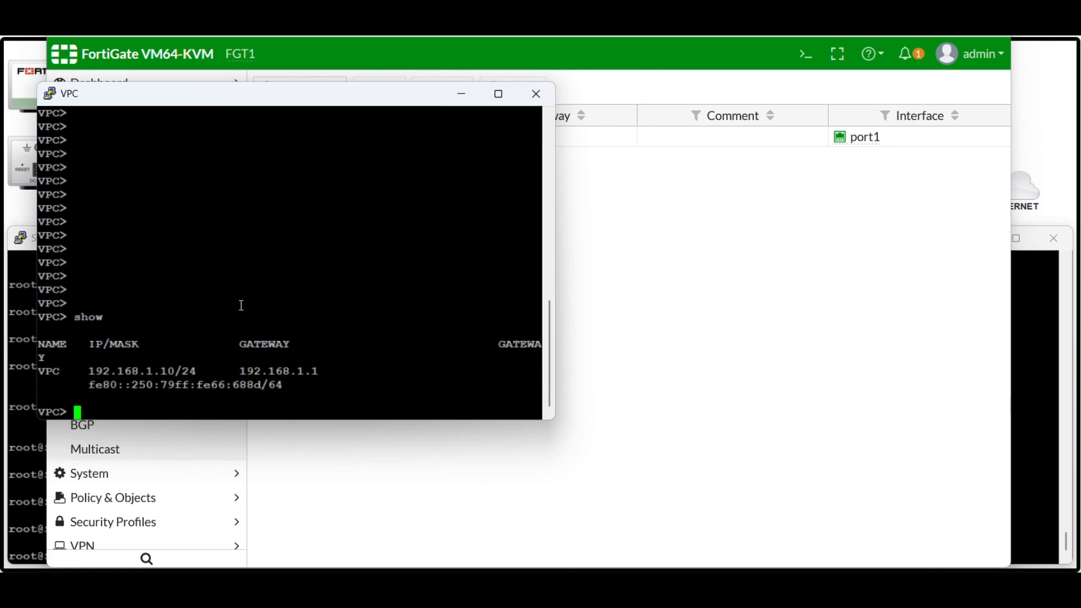
type("ping 8.8.8.8")
key("Return")
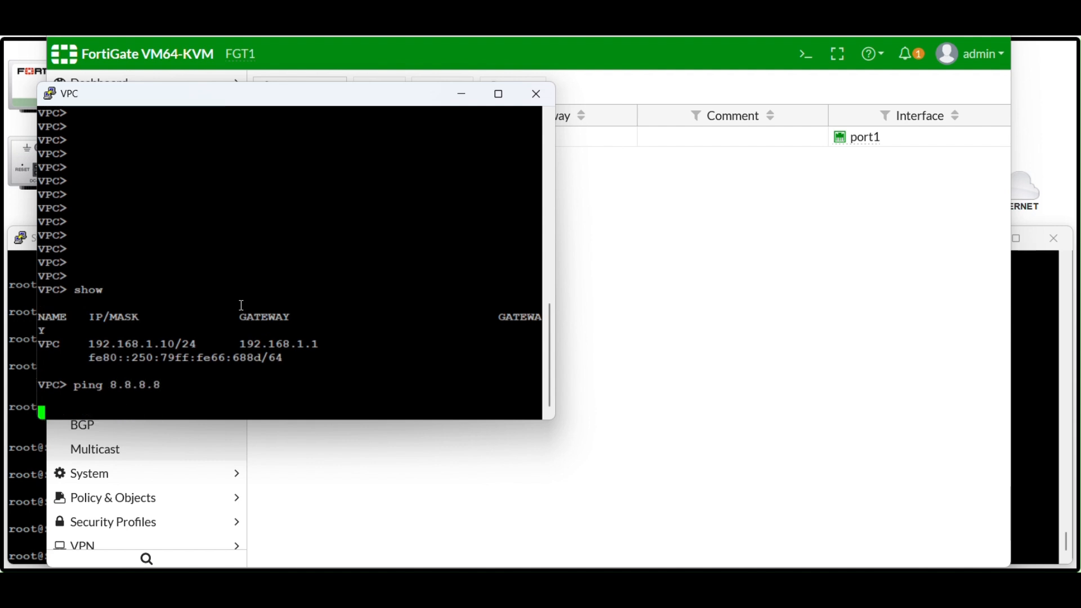
key("ctrl+c")
key("Up")
key("Return")
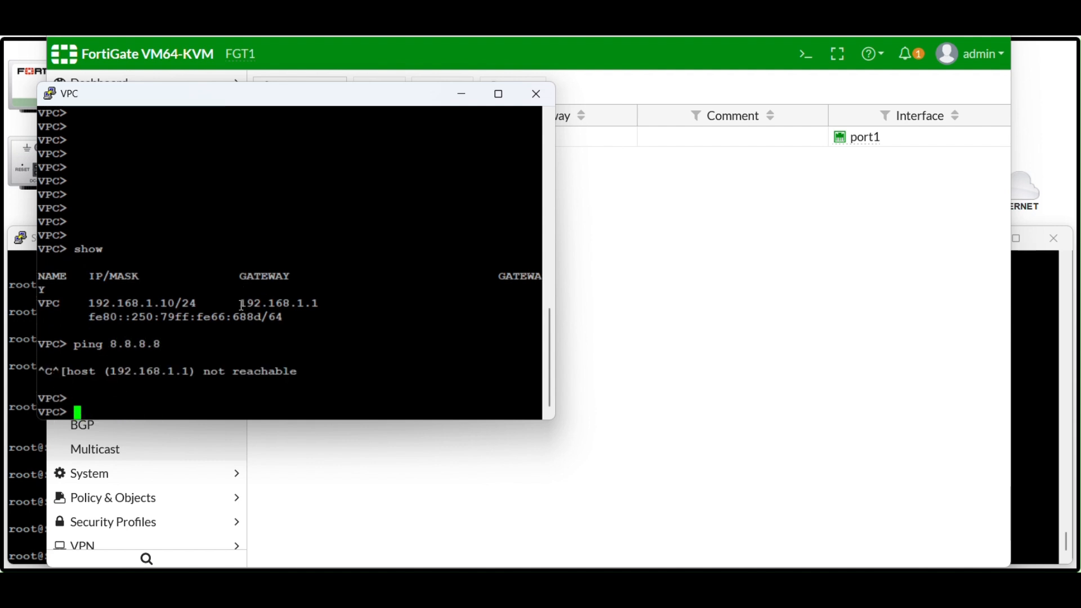
Ping the default gateway 192.168.1.1 from the VPC, stop the ping and minimize the terminal
key("Up")
key("BackSpace")
key("BackSpace")
key("BackSpace")
key("BackSpace")
key("BackSpace")
key("BackSpace")
key("BackSpace")
type("192.168.1.1")
key("Return")
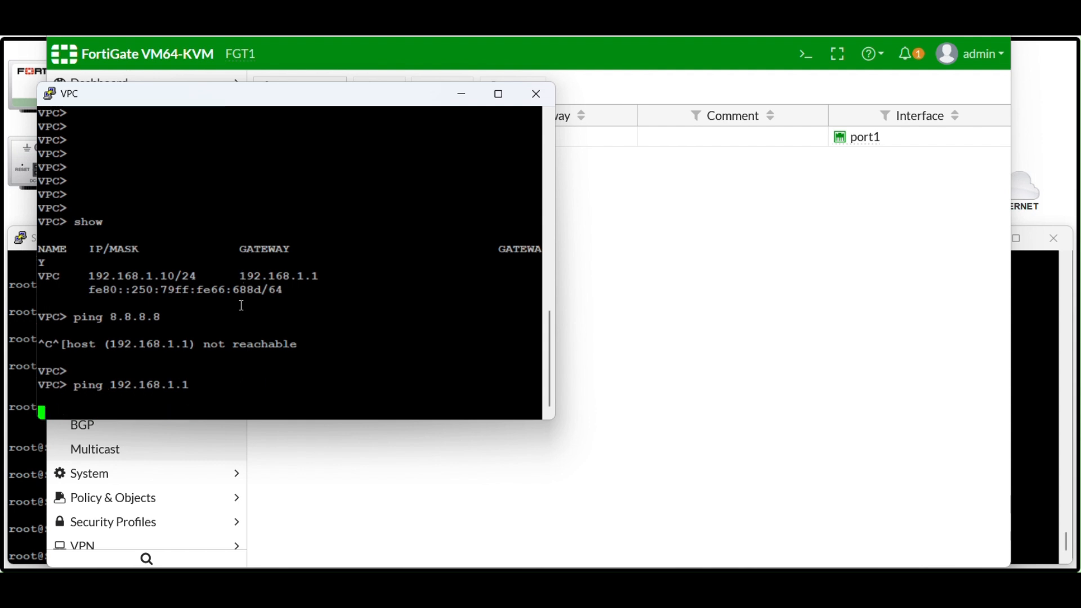
key("ctrl+c")
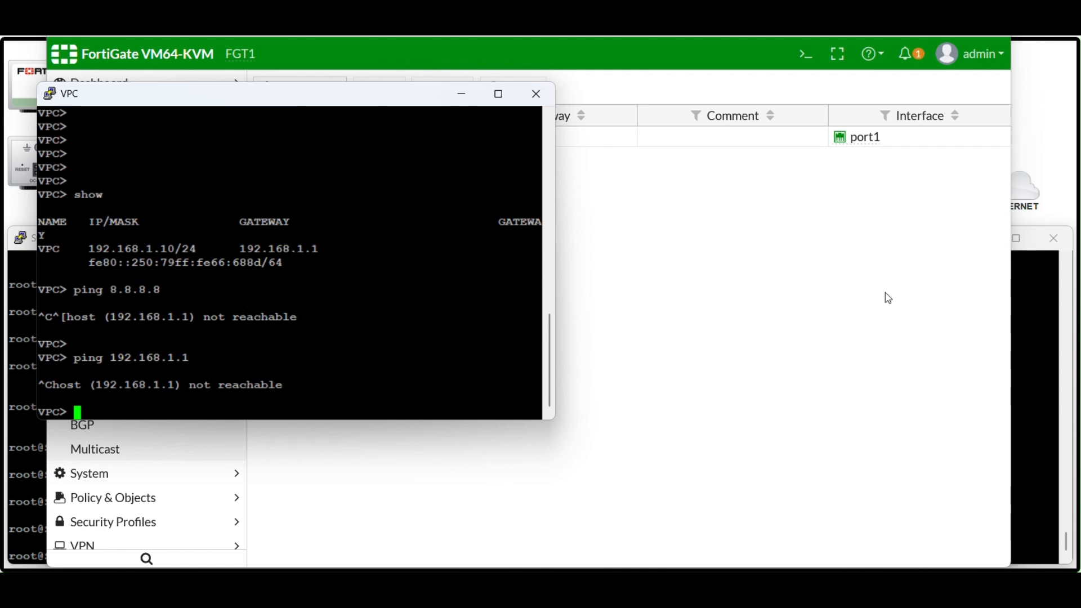
left_click(450, 100)
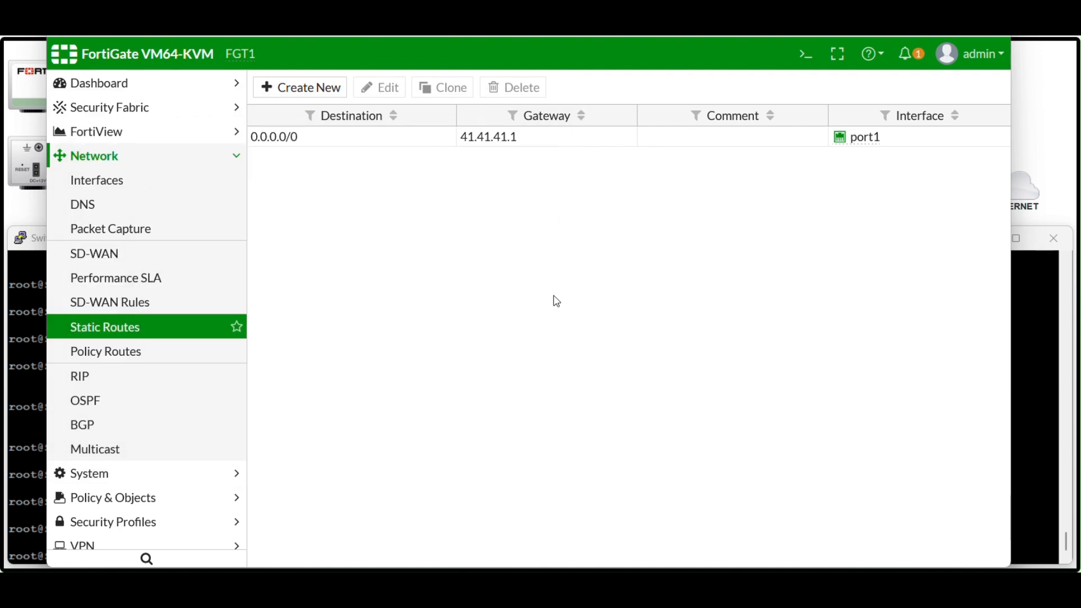
Configure interface port2 with the LAN role, IP address 192.168.1.1/24 and PING administrative access, and save it
left_click(122, 187)
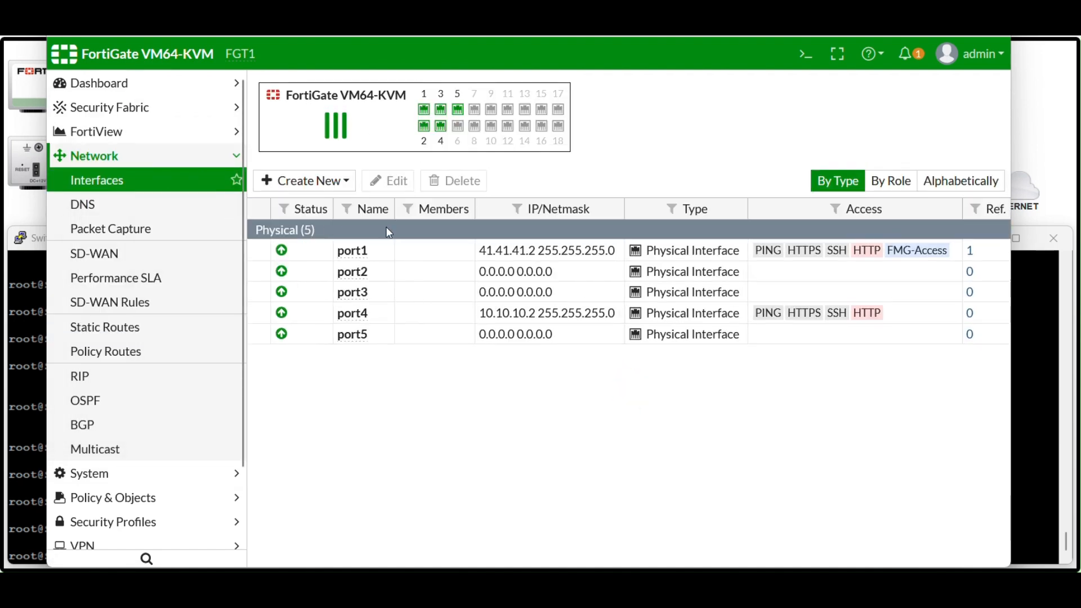
left_click(315, 280)
left_click(398, 189)
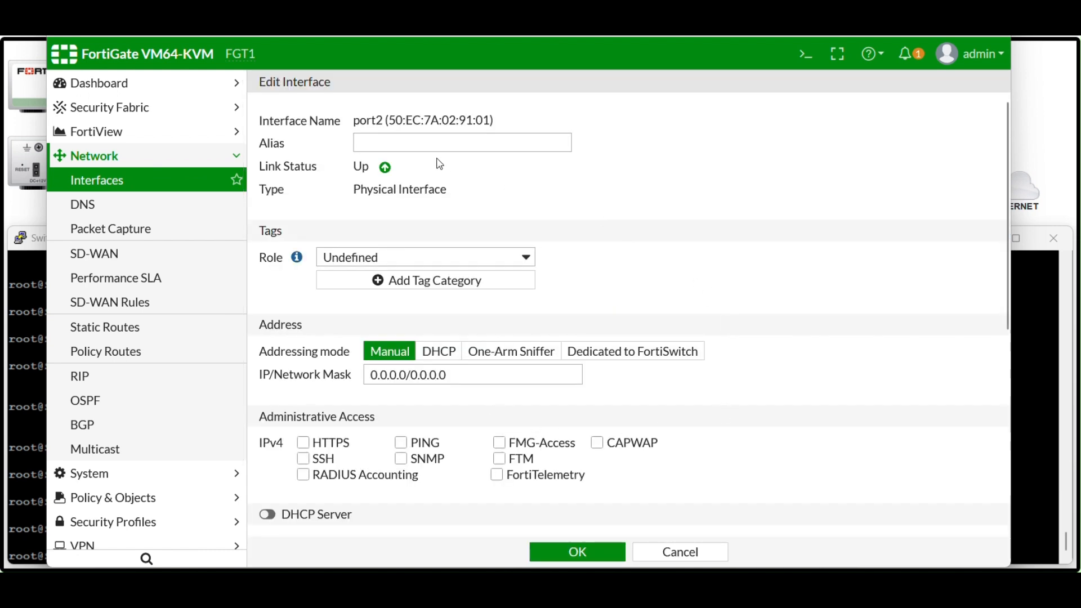
left_click(403, 261)
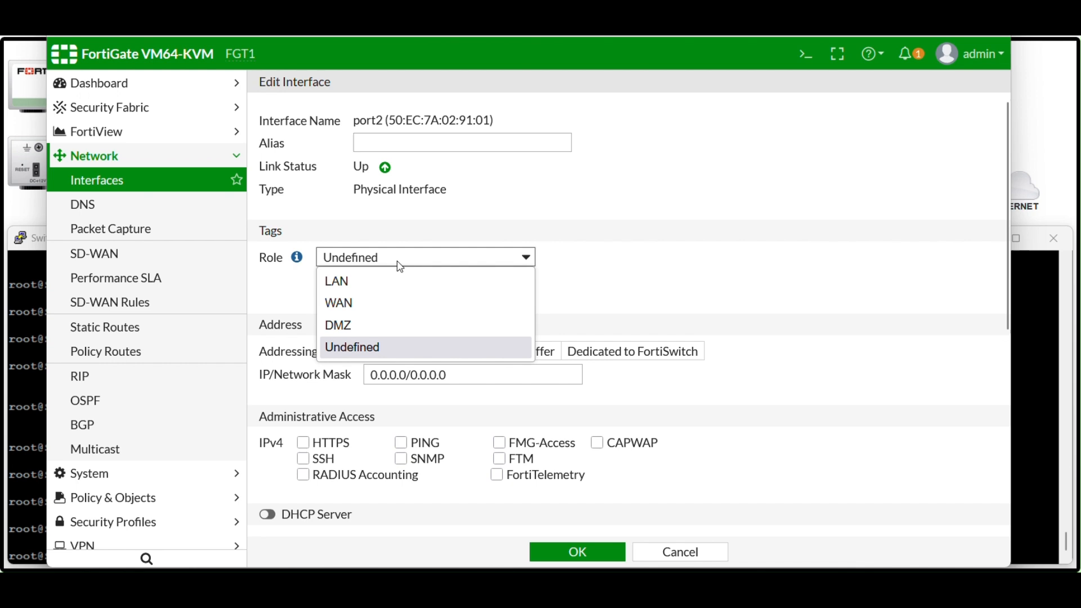
left_click(369, 280)
left_click_drag(495, 374, 350, 374)
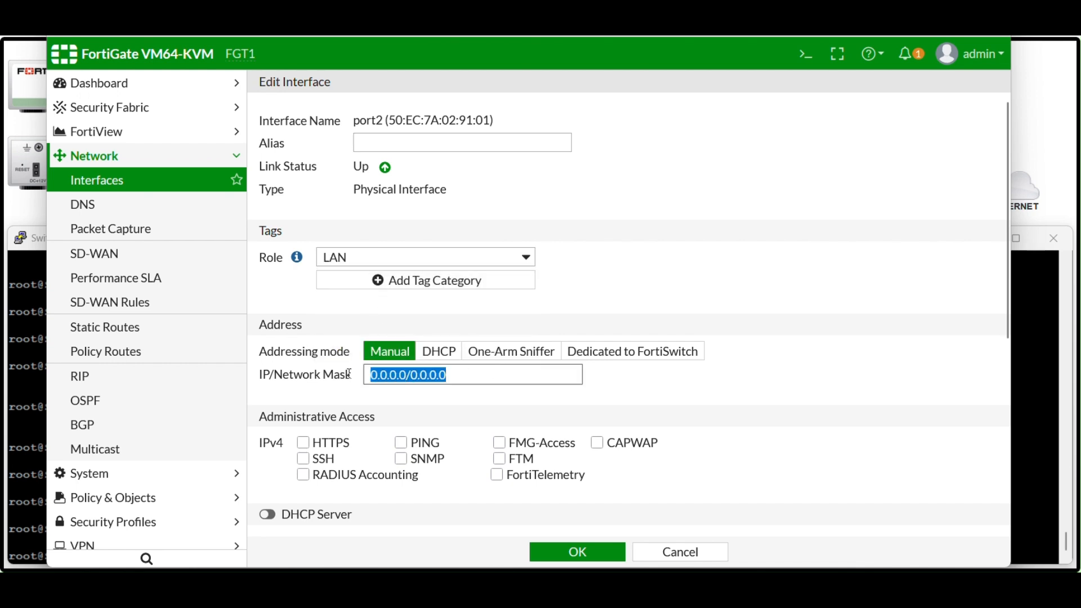
type("192.168.1.1")
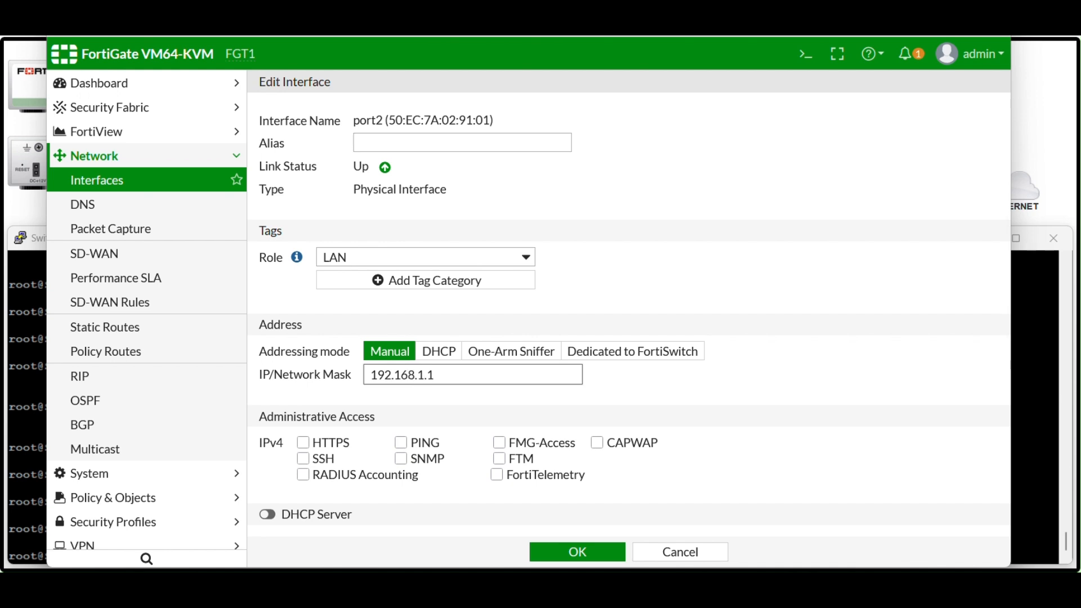
left_click(401, 442)
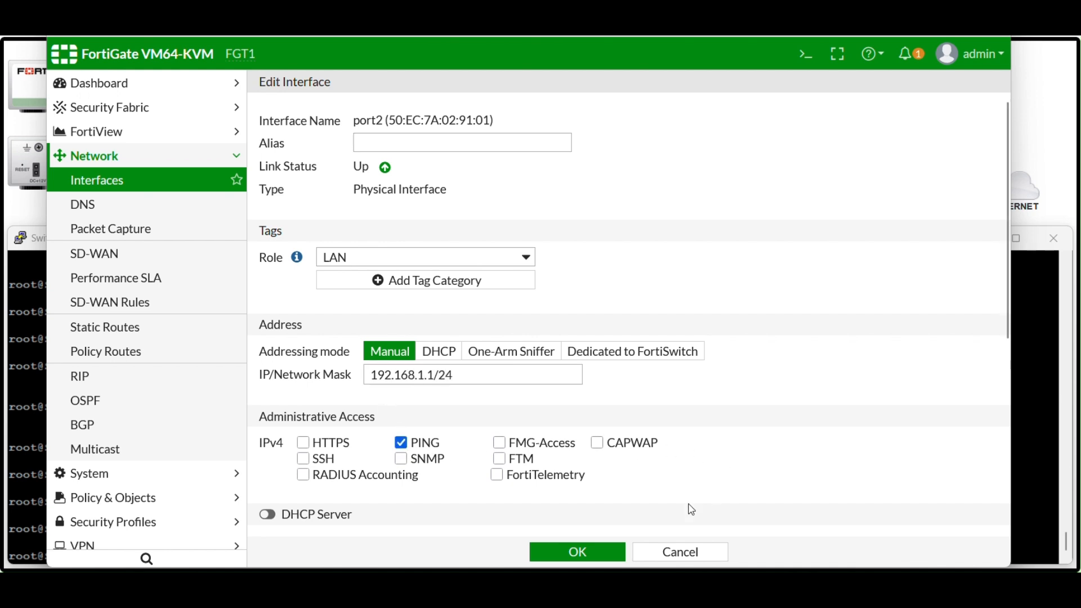
left_click(577, 552)
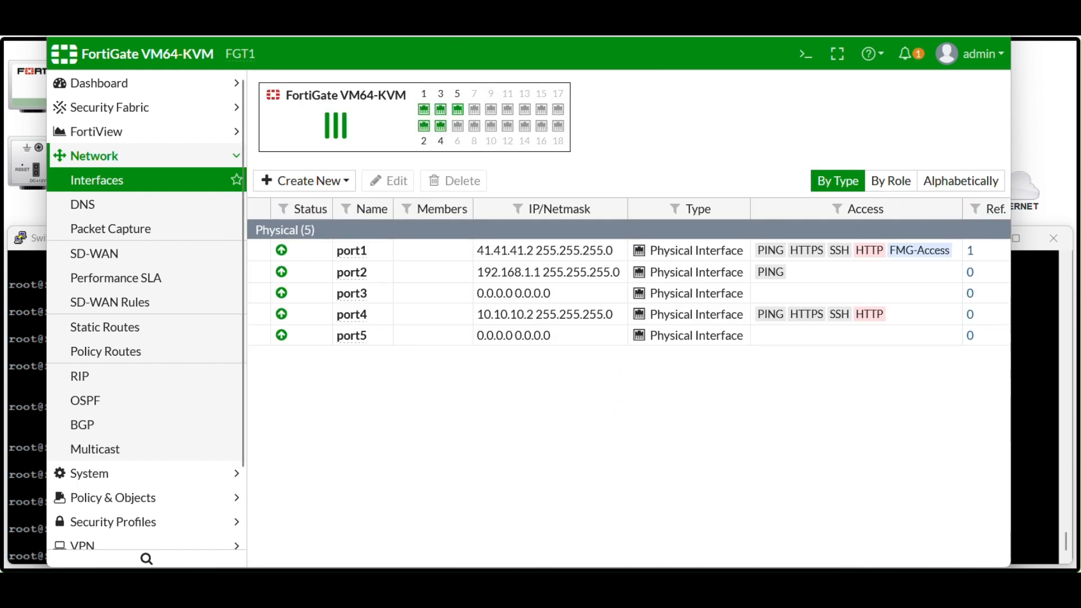
Switch to the VPC terminal, rerun the ping to the gateway 192.168.1.1 and stop it
left_click(27, 388)
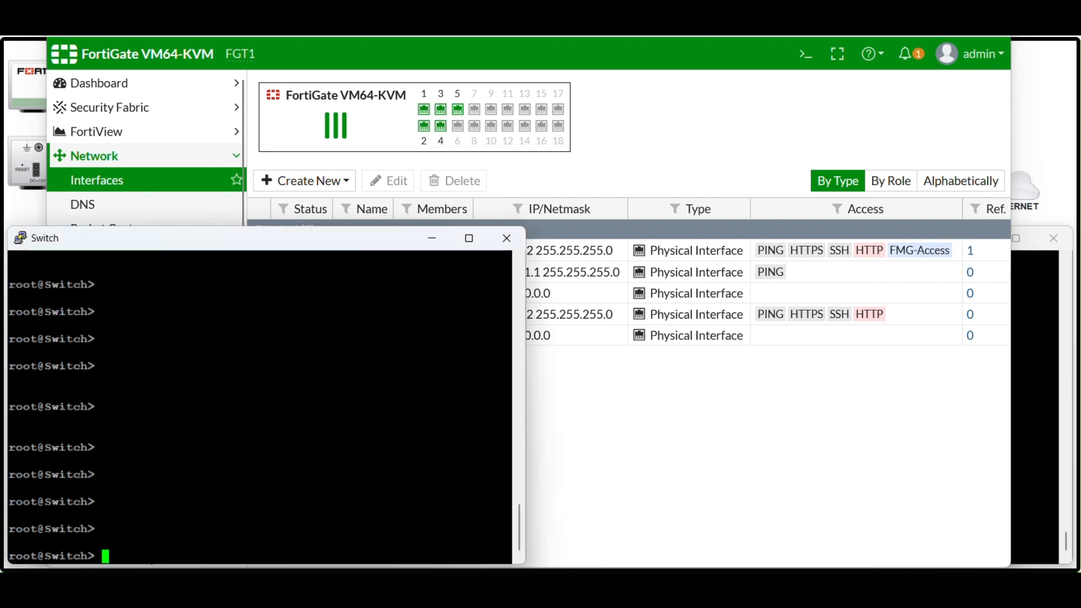
key("alt+Tab")
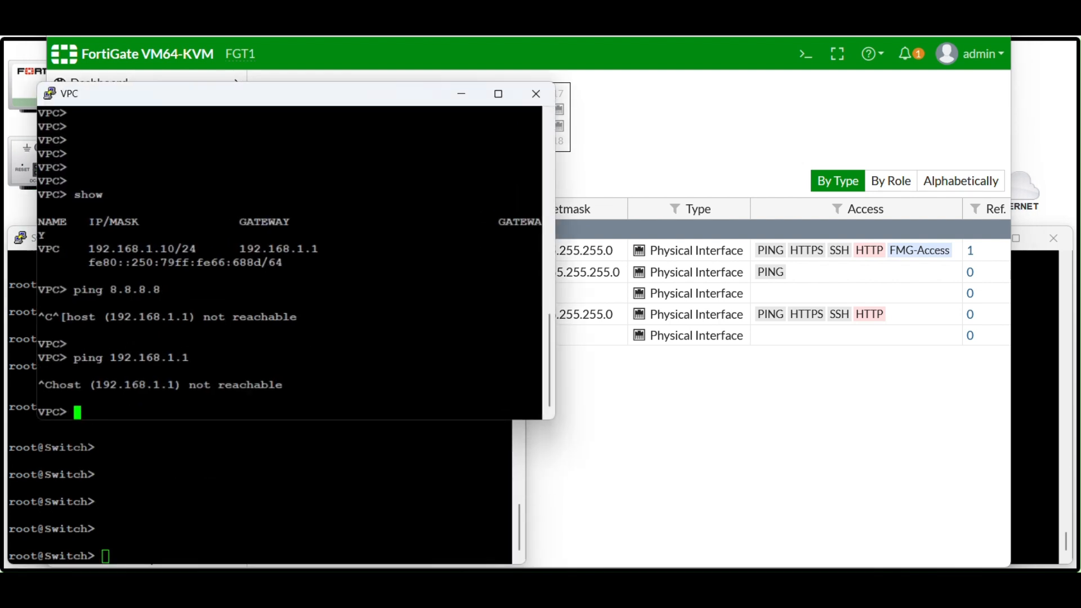
key("Up")
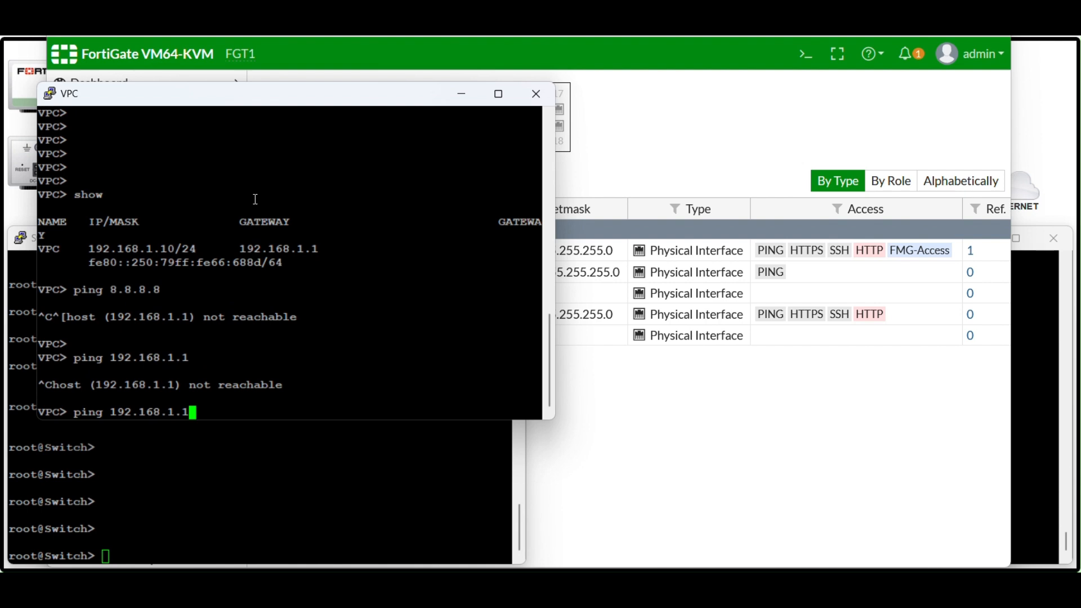
key("Return")
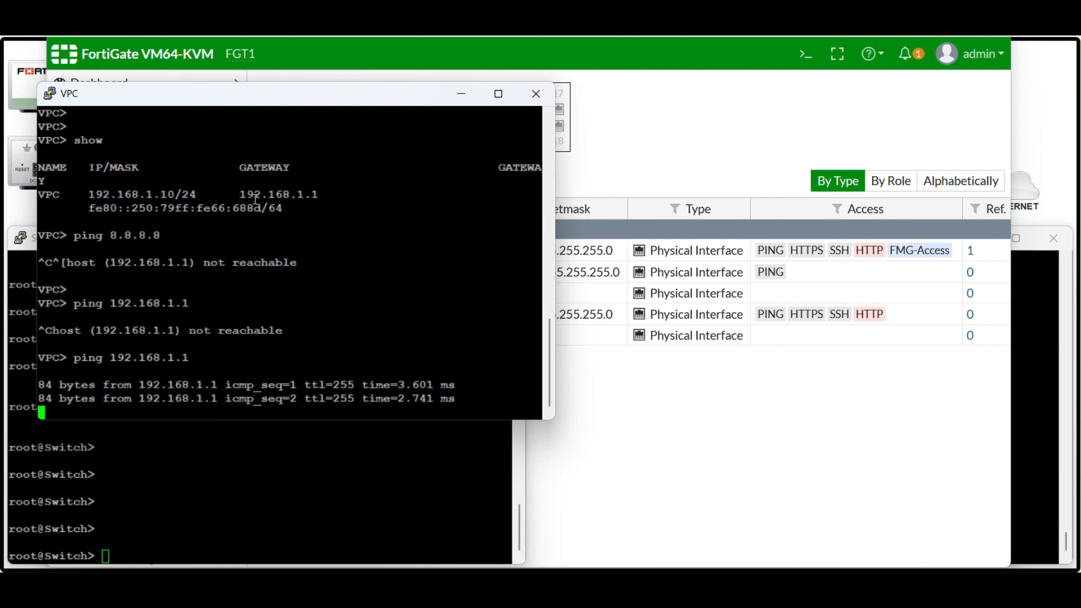
key("ctrl+c")
Ping 8.8.8.8 from the VPC again and stop the ping
key("Up")
key("Up")
key("Return")
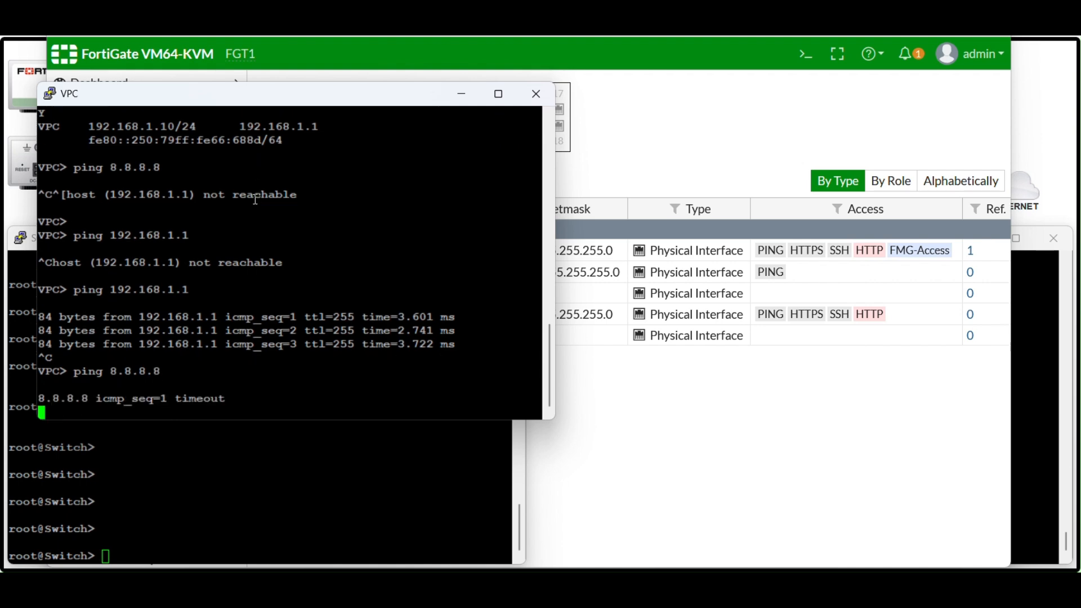
key("ctrl+c")
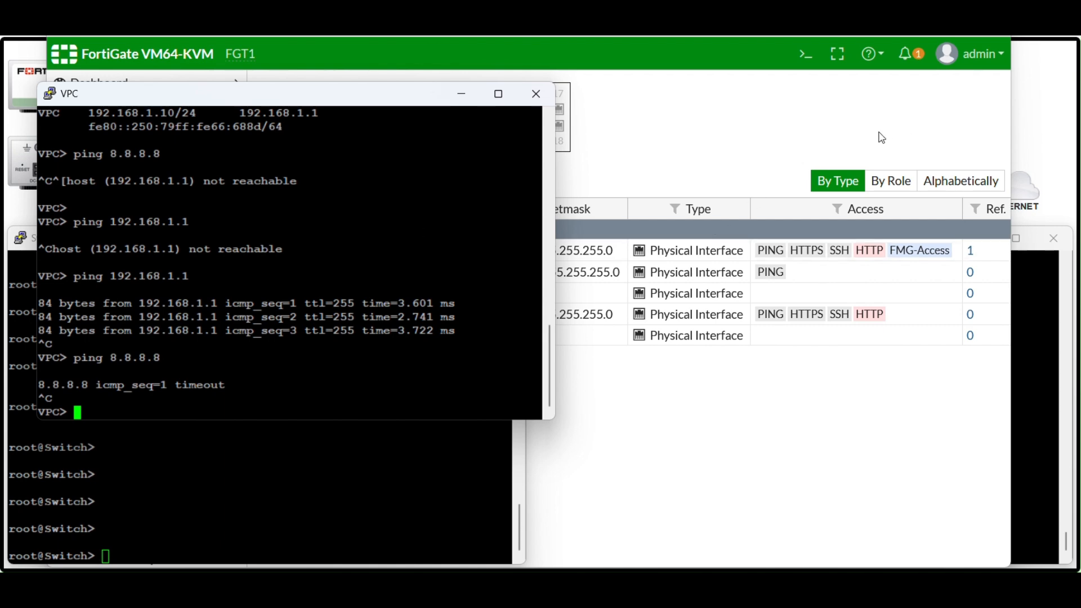
Return to the FortiGate web interface and start a new IPv4 policy named LAN_to_INTERNET with incoming interface port2 and outgoing interface port1
left_click(738, 136)
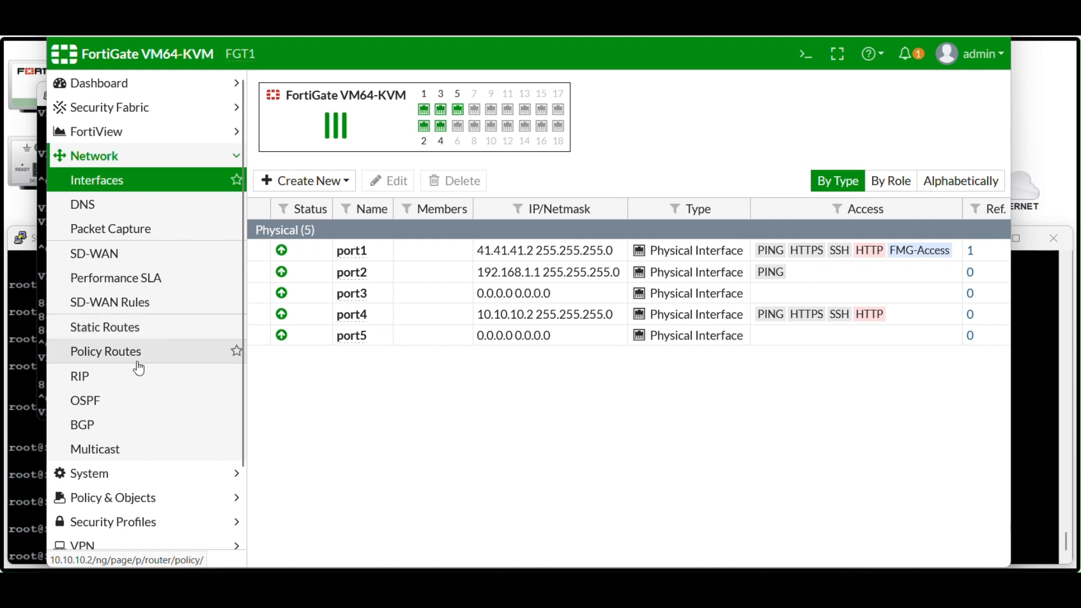
left_click(135, 499)
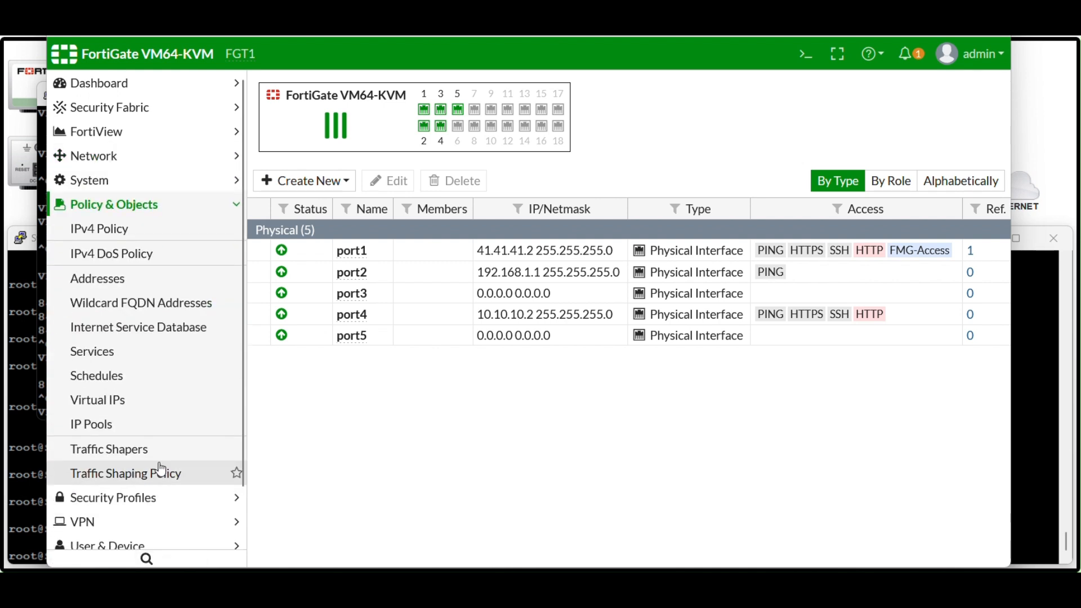
left_click(113, 231)
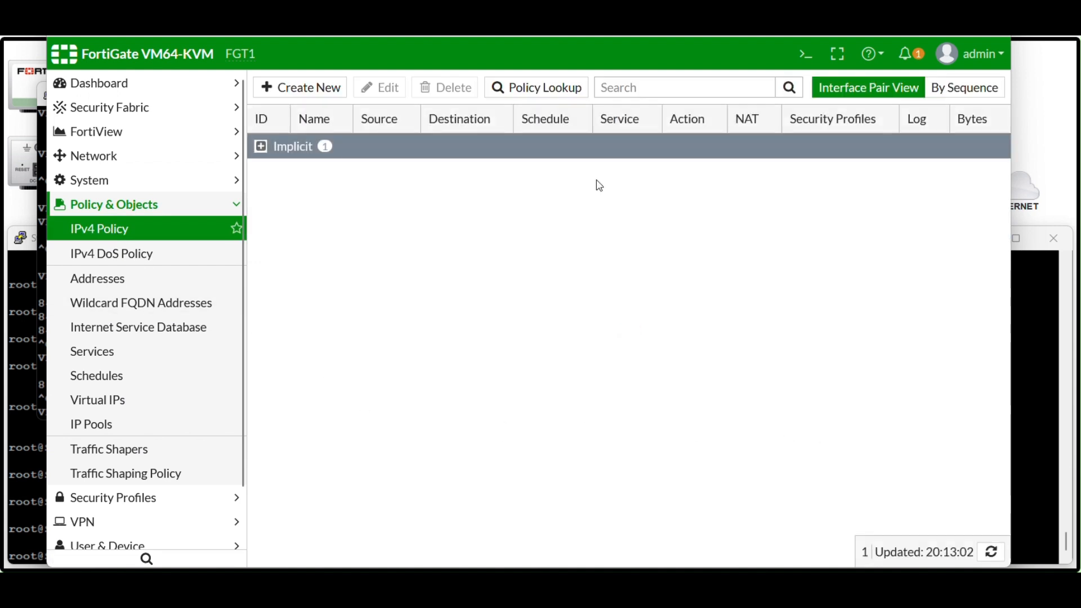
left_click(310, 89)
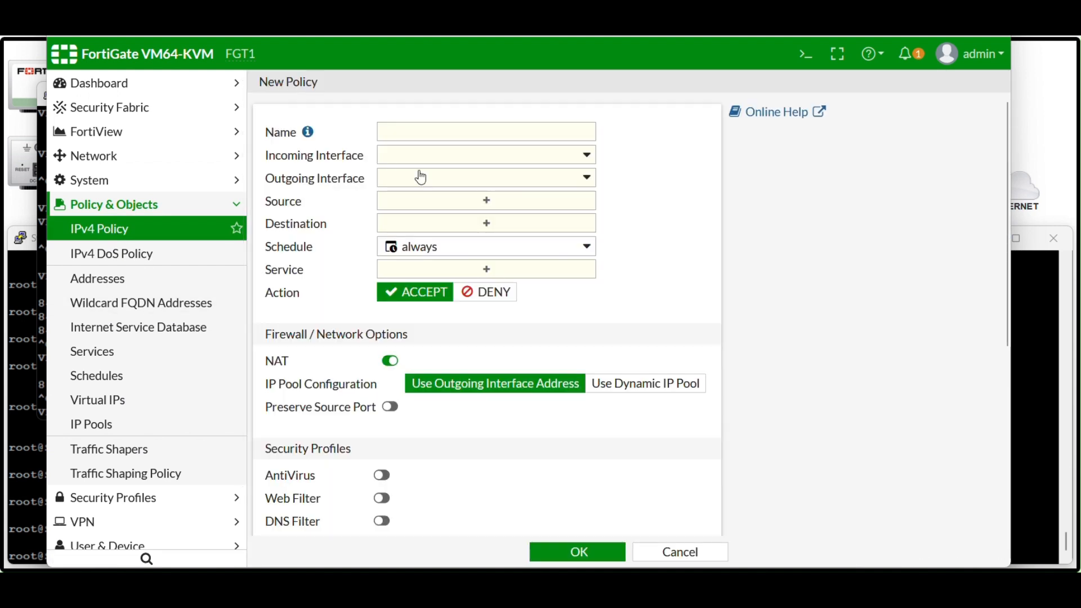
left_click(450, 131)
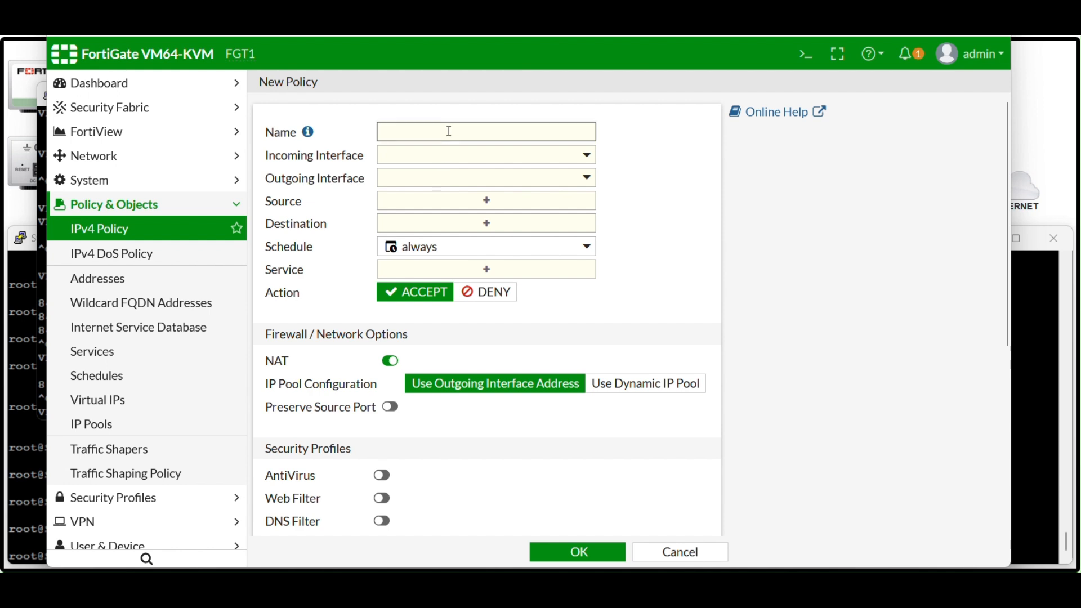
type("LAN_to_INTE")
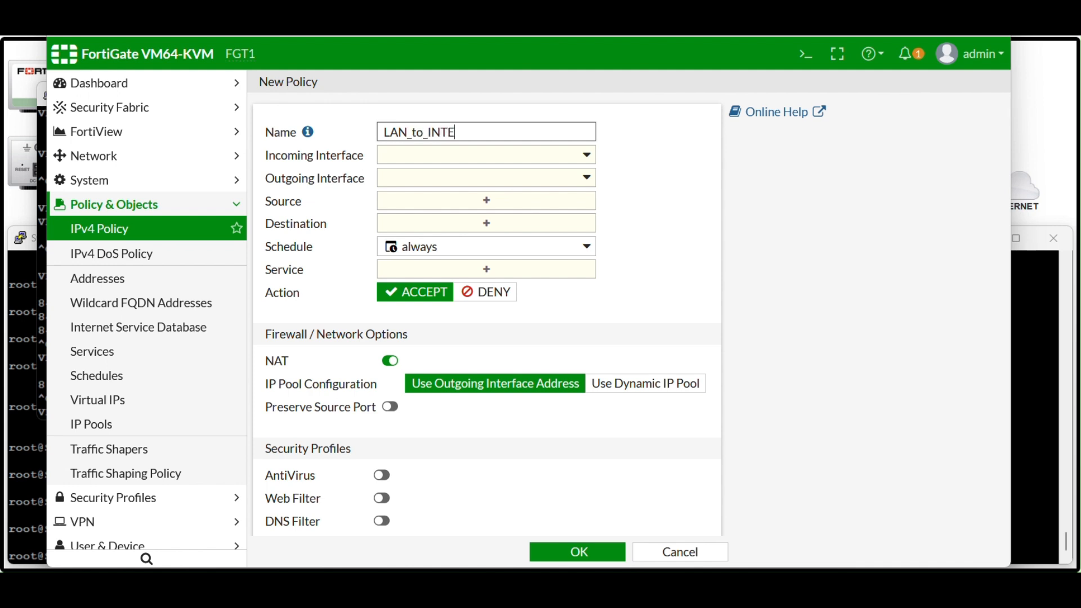
type("RNET")
left_click(564, 152)
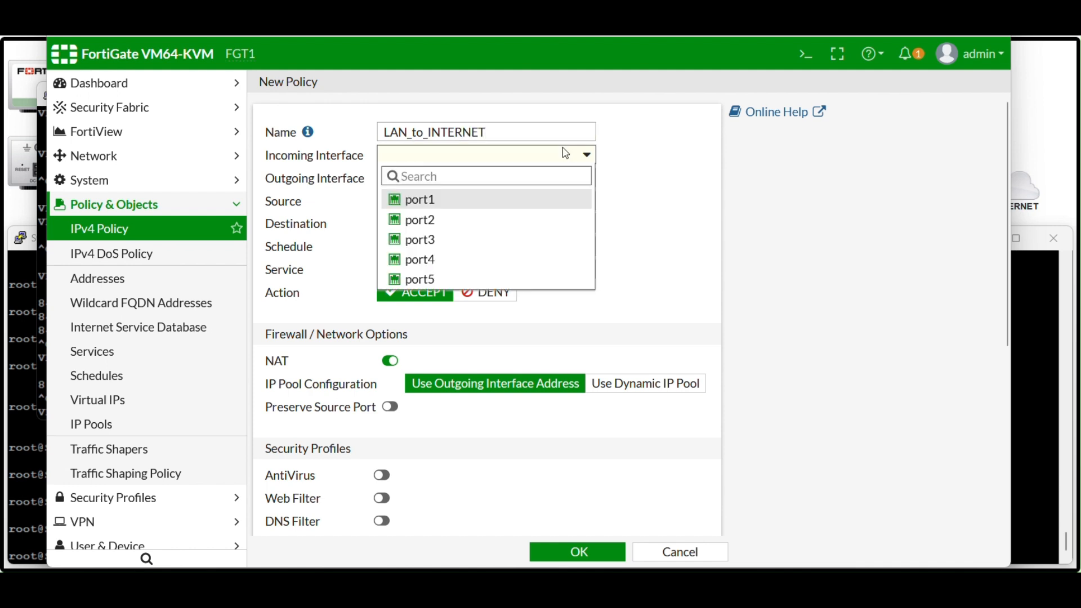
left_click(437, 221)
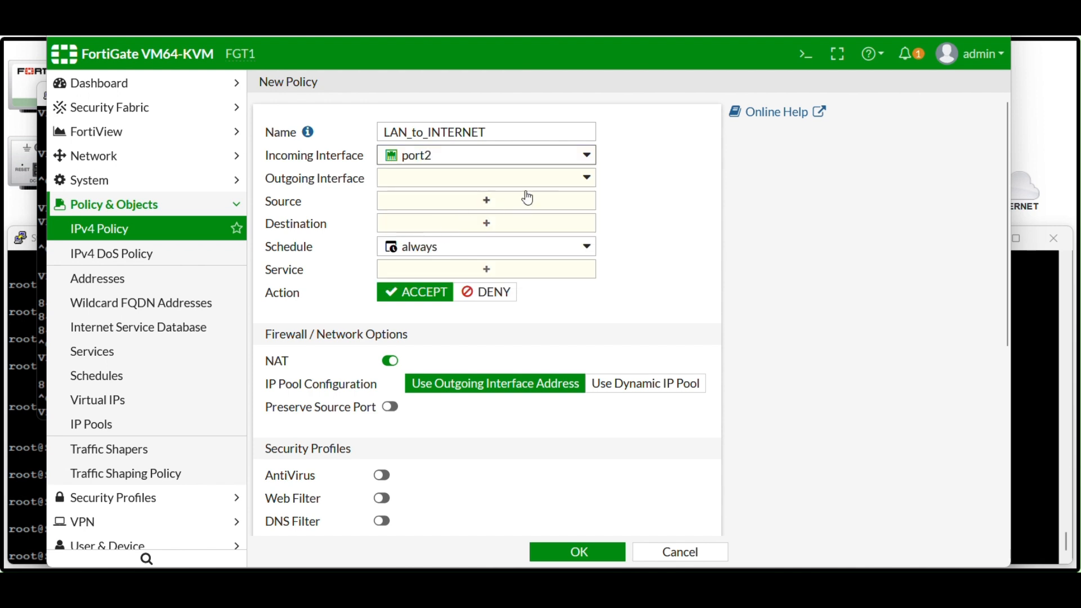
left_click(446, 179)
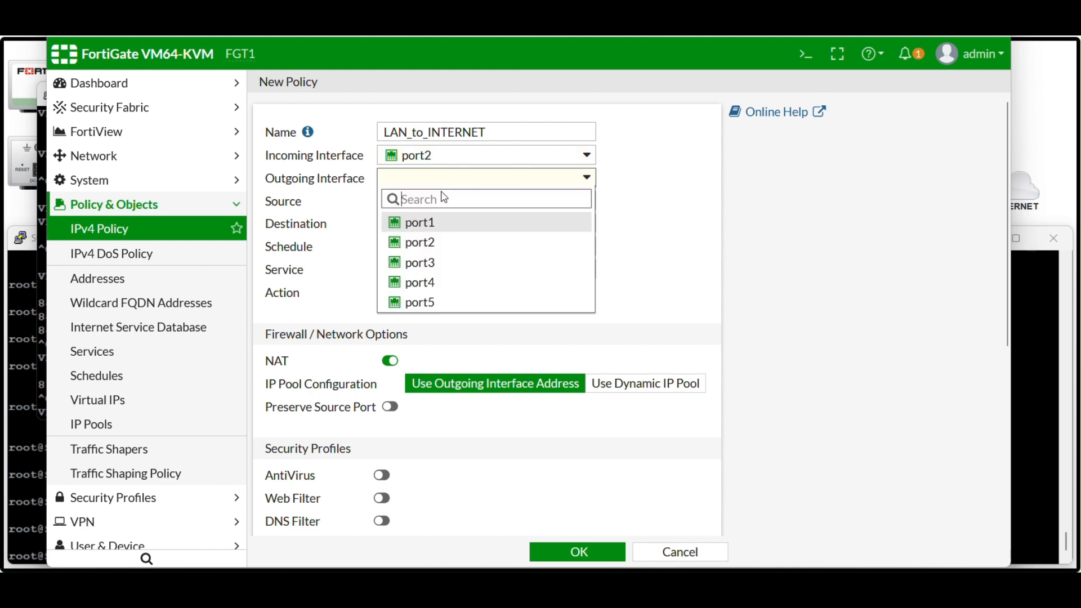
left_click(432, 224)
Set the policy's source and destination to all and service to ALL, disable NAT, save it and expand the port2 to port1 group
left_click(519, 209)
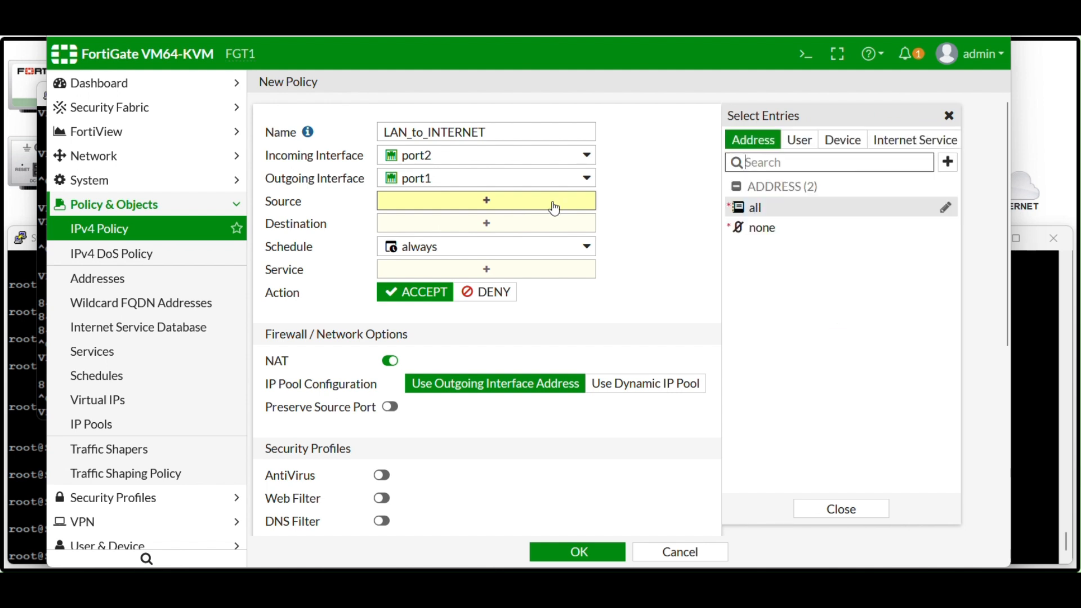
left_click(753, 209)
left_click(447, 238)
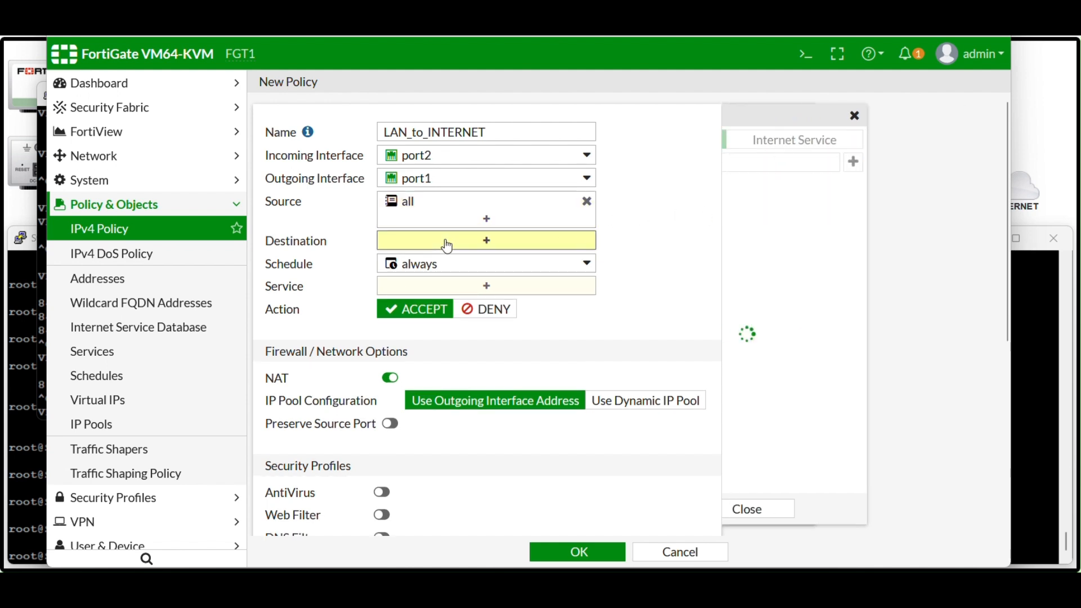
left_click(744, 208)
left_click(488, 303)
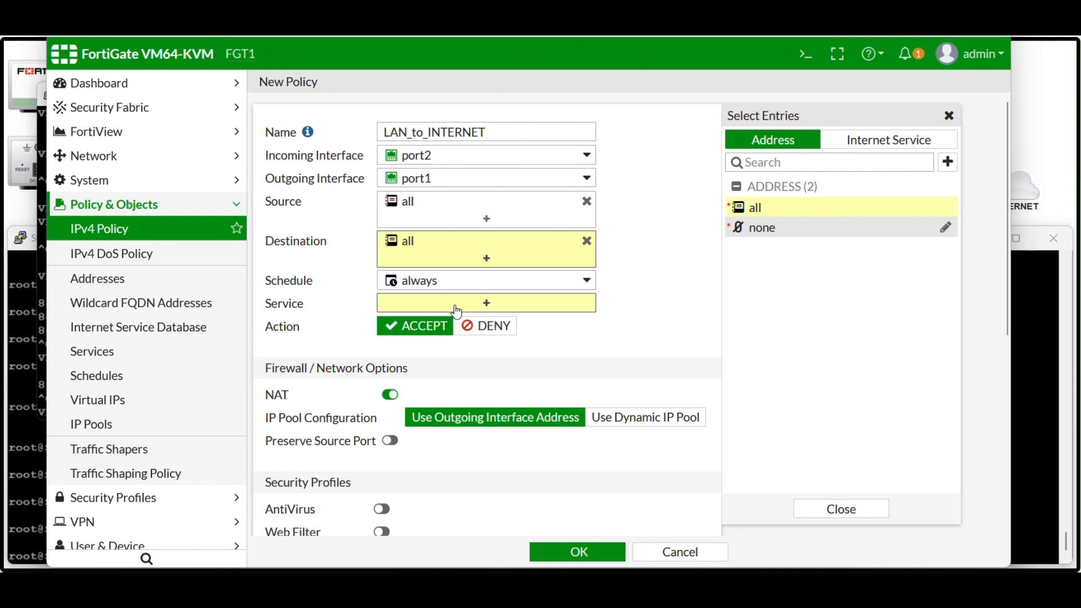
left_click(770, 209)
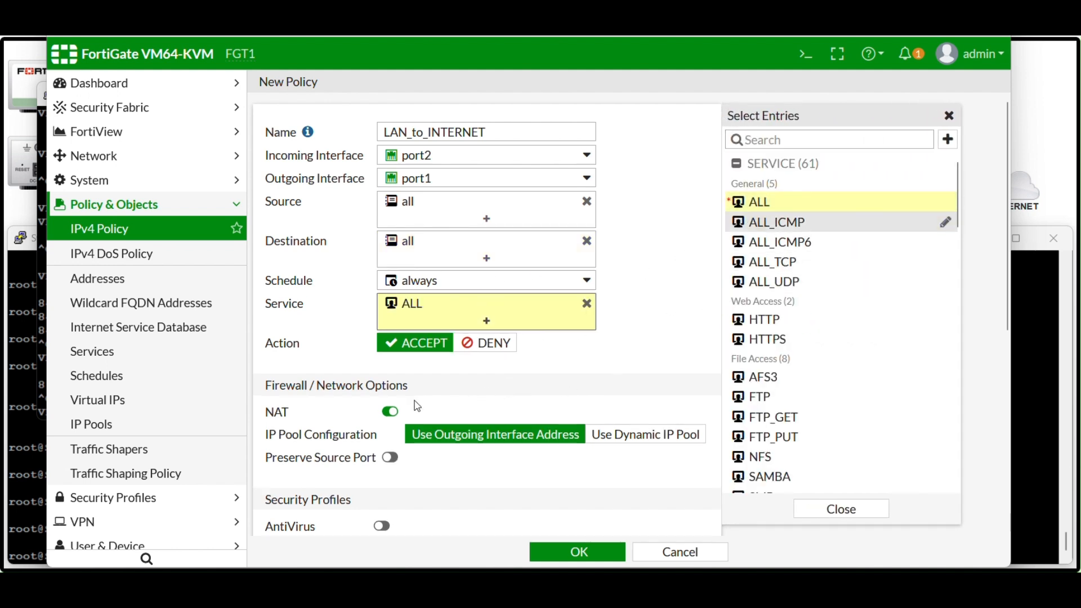
left_click(397, 418)
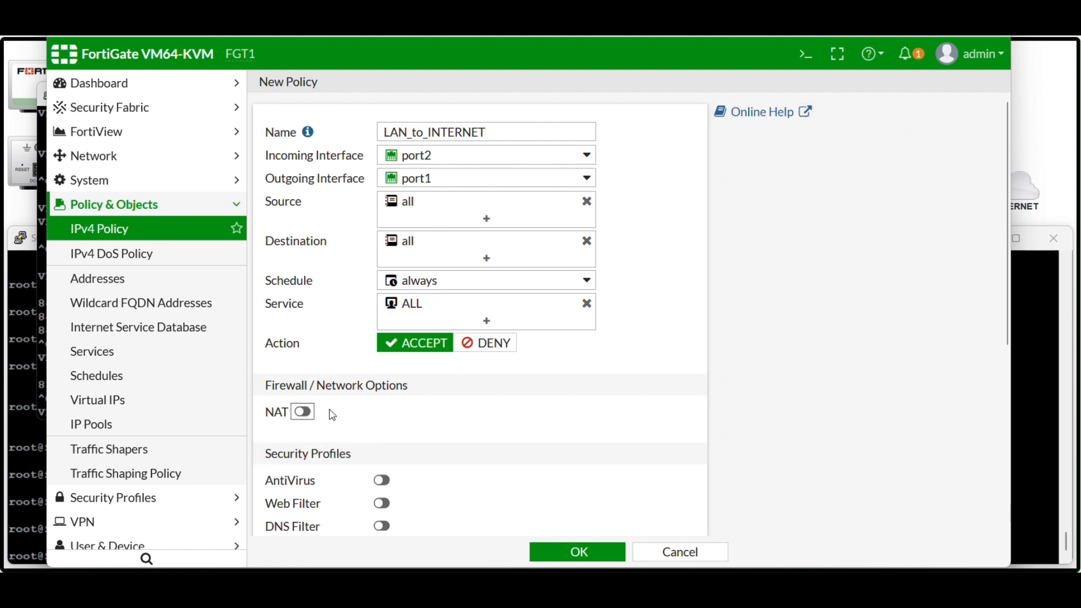
left_click(580, 553)
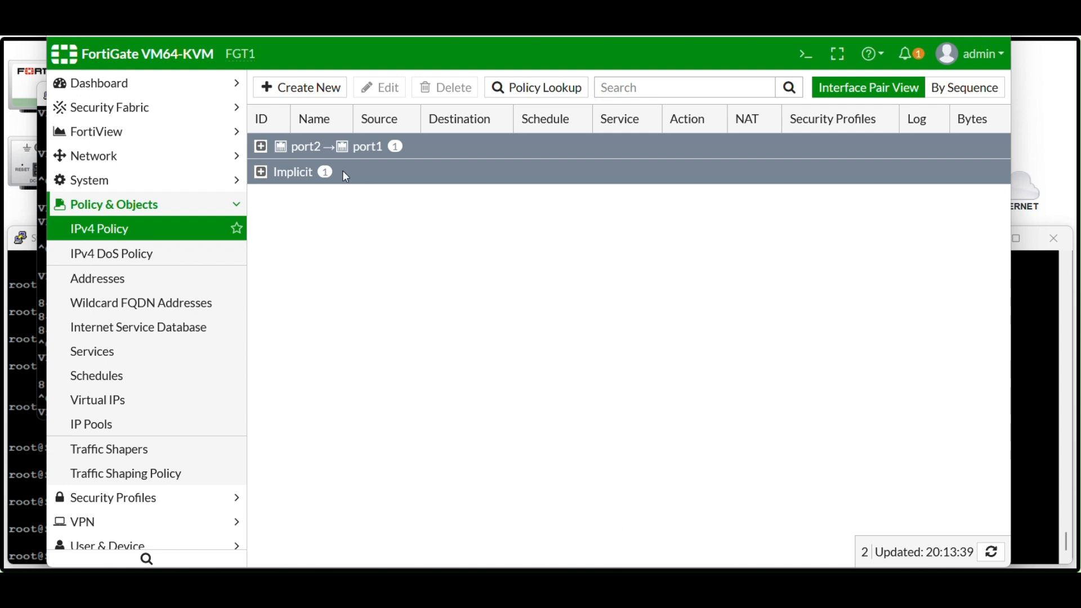
left_click(261, 148)
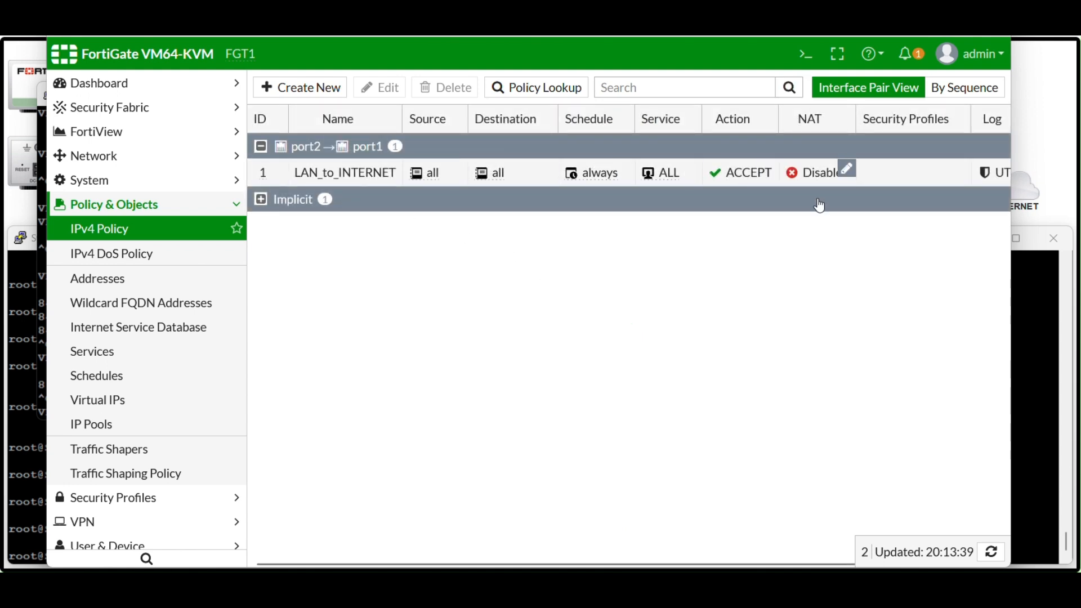
Switch back to the VPC terminal and repeat the ping to 8.8.8.8 with the new policy in place
left_click(42, 348)
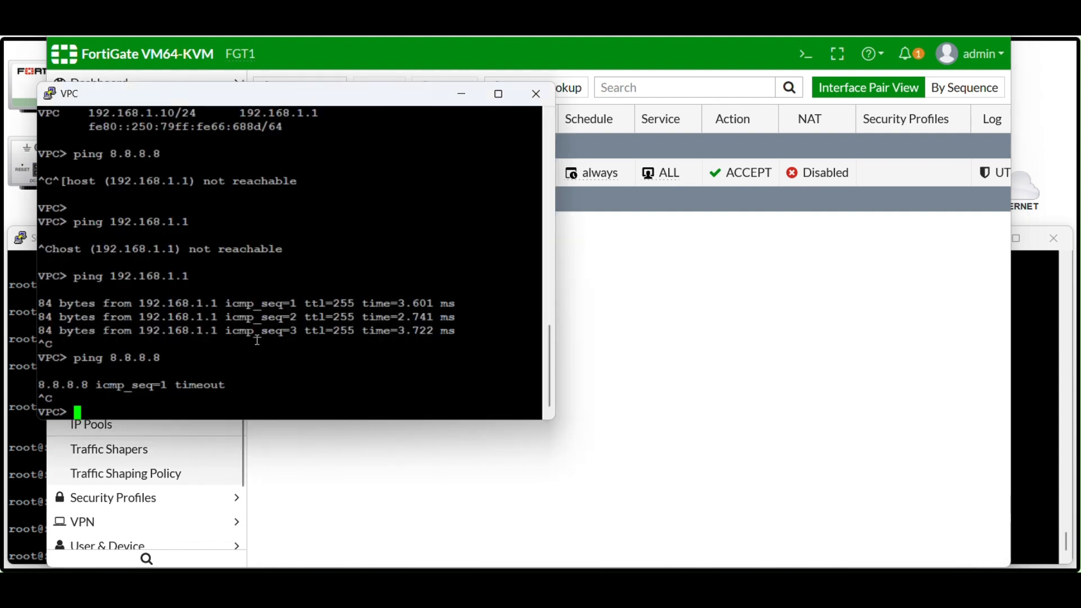
key("Up")
key("Return")
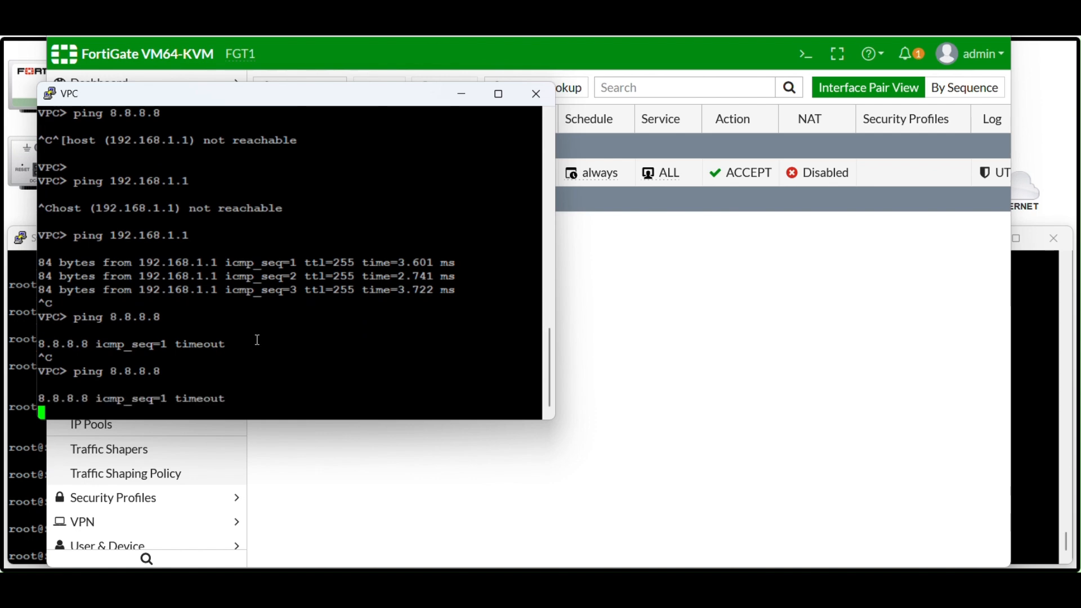
Switch to the lab topology and start a Wireshark packet capture on the CPE router's ge-0/0/1 interface
left_click(1030, 132)
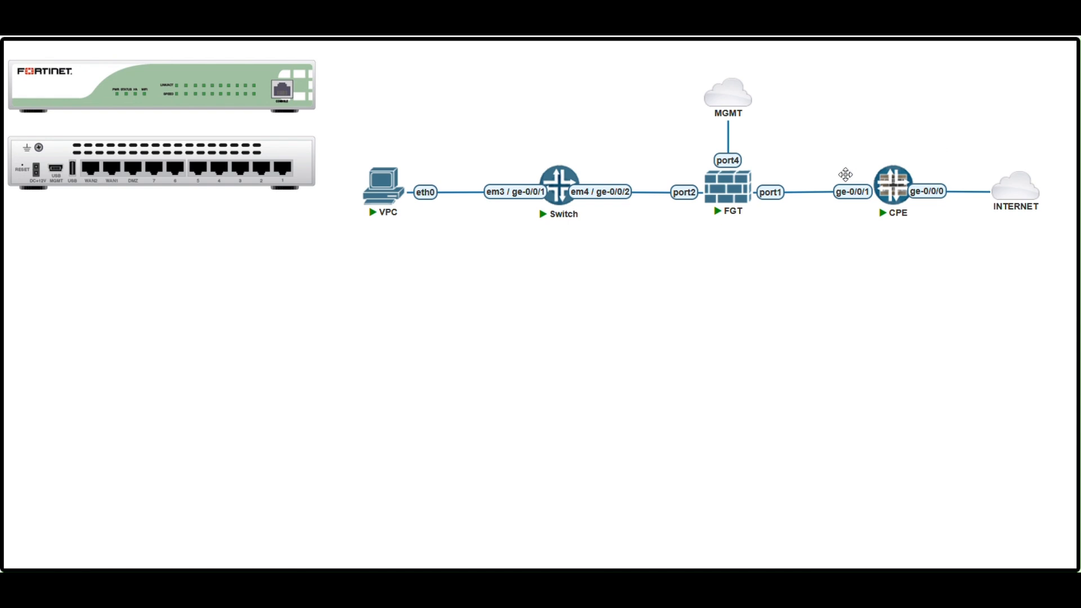
right_click(886, 195)
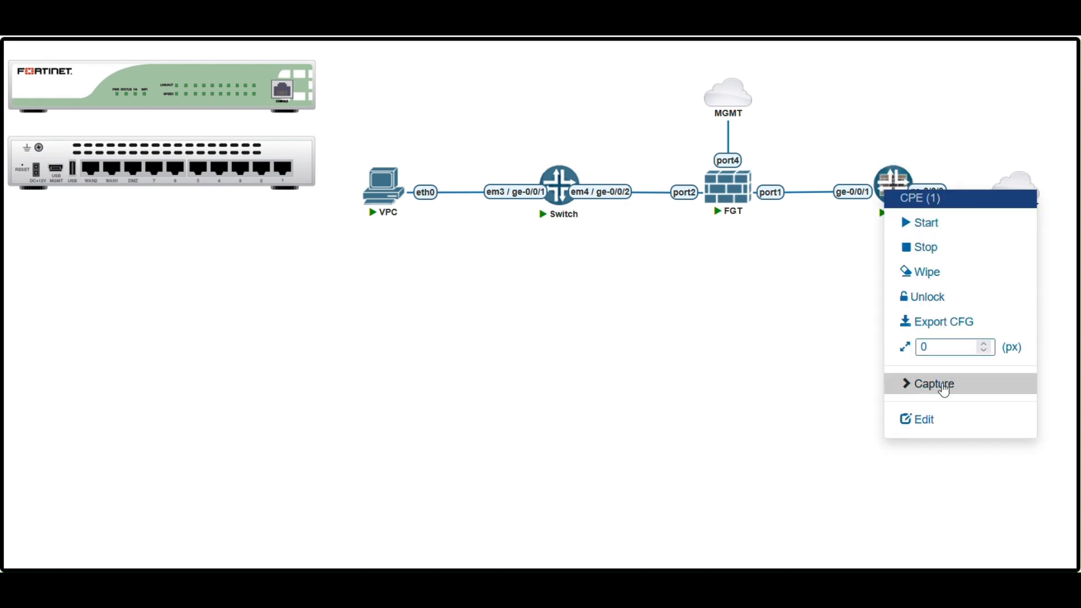
mouse_move(944, 390)
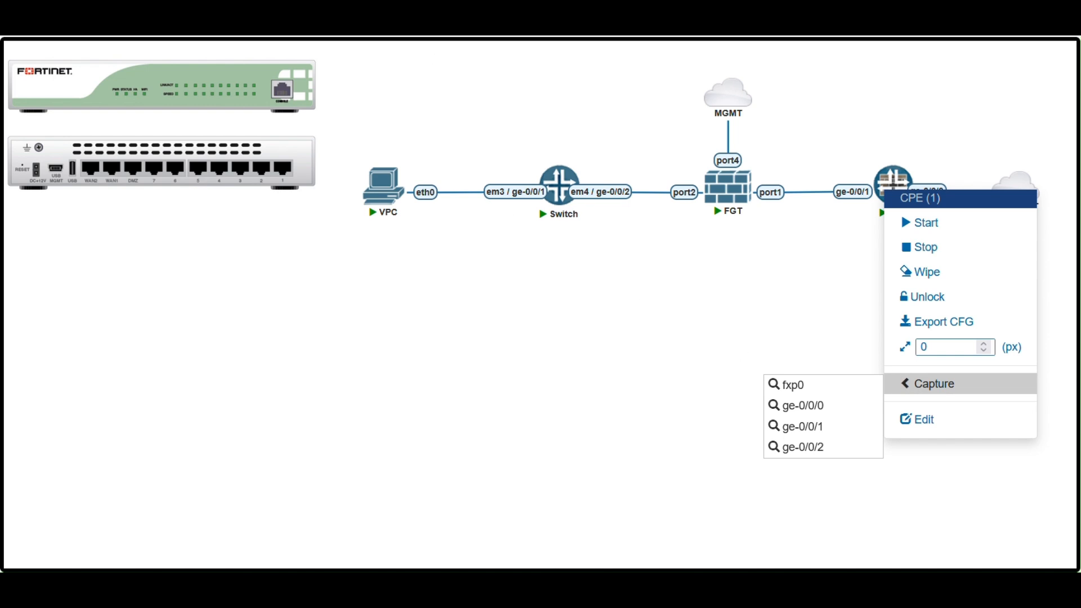
left_click(815, 428)
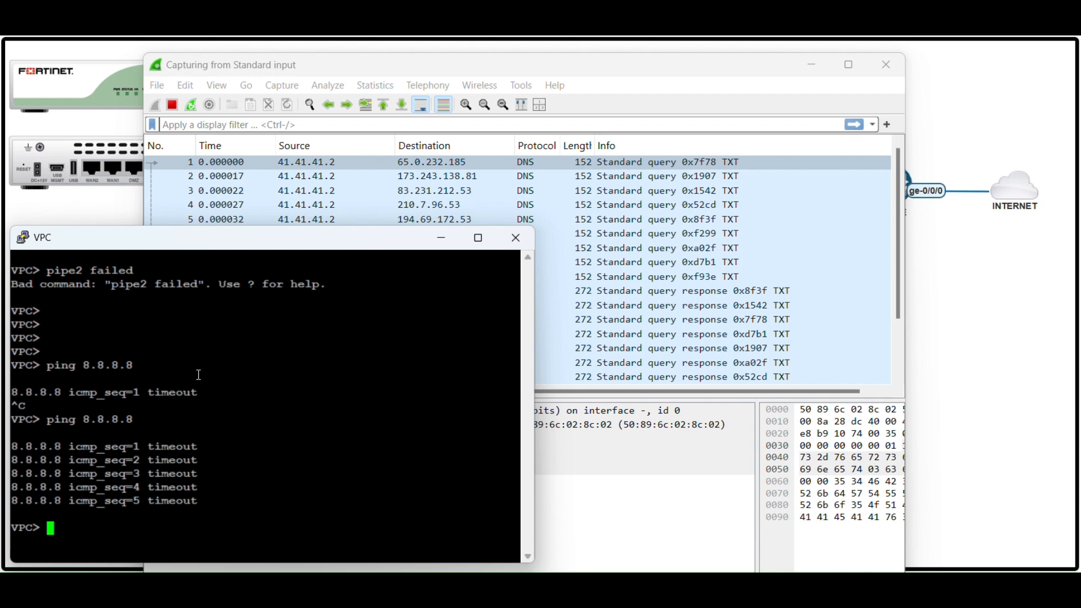
Repeat the ping to 8.8.8.8 from the VPC and inspect the first ICMP echo request in the running Wireshark capture
key("Up")
key("Return")
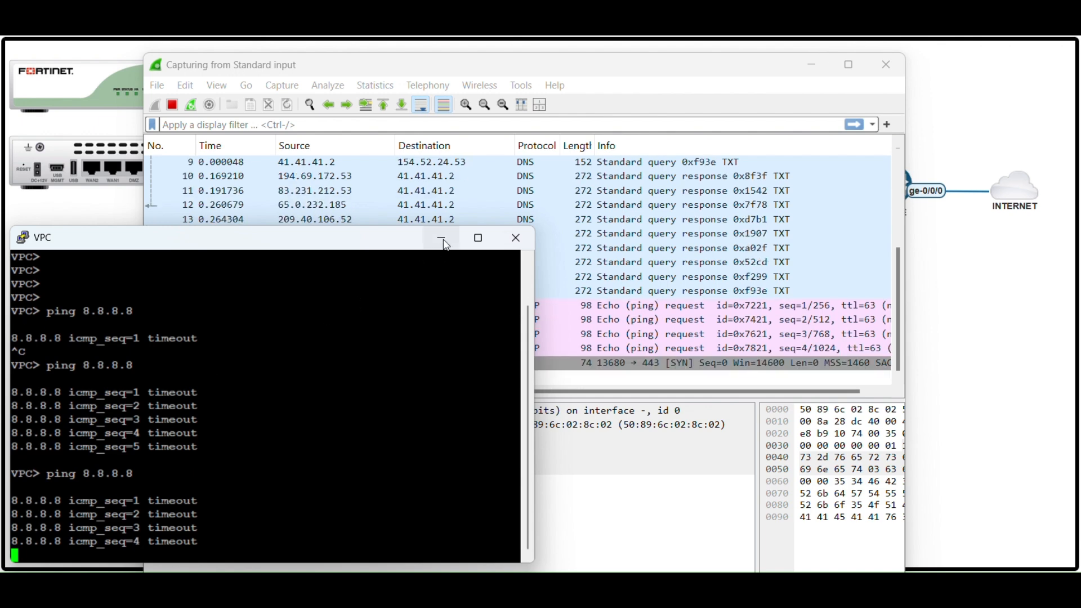
left_click(688, 233)
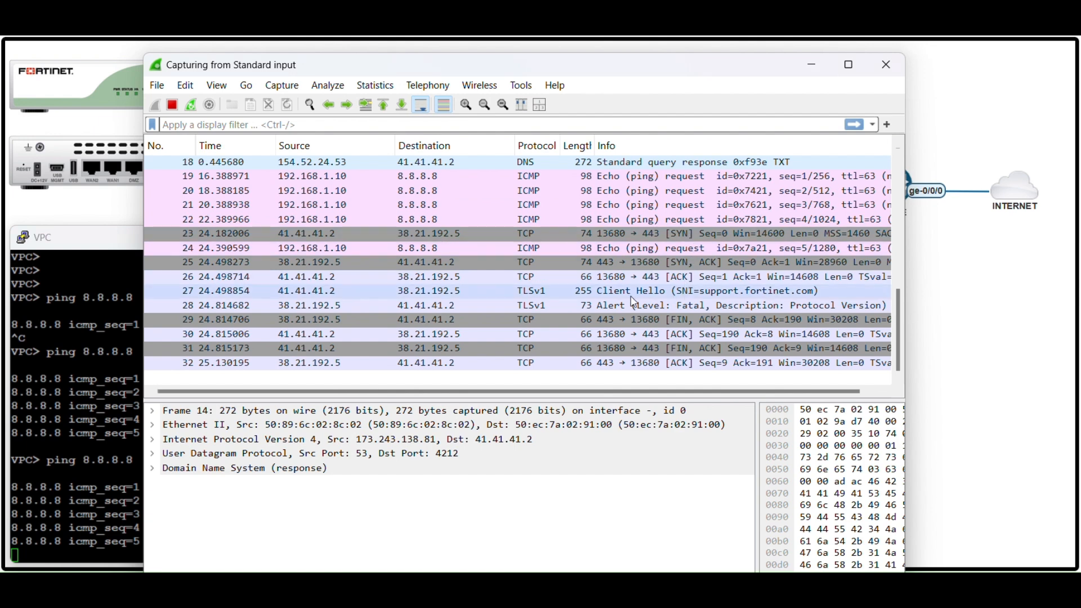
left_click(304, 178)
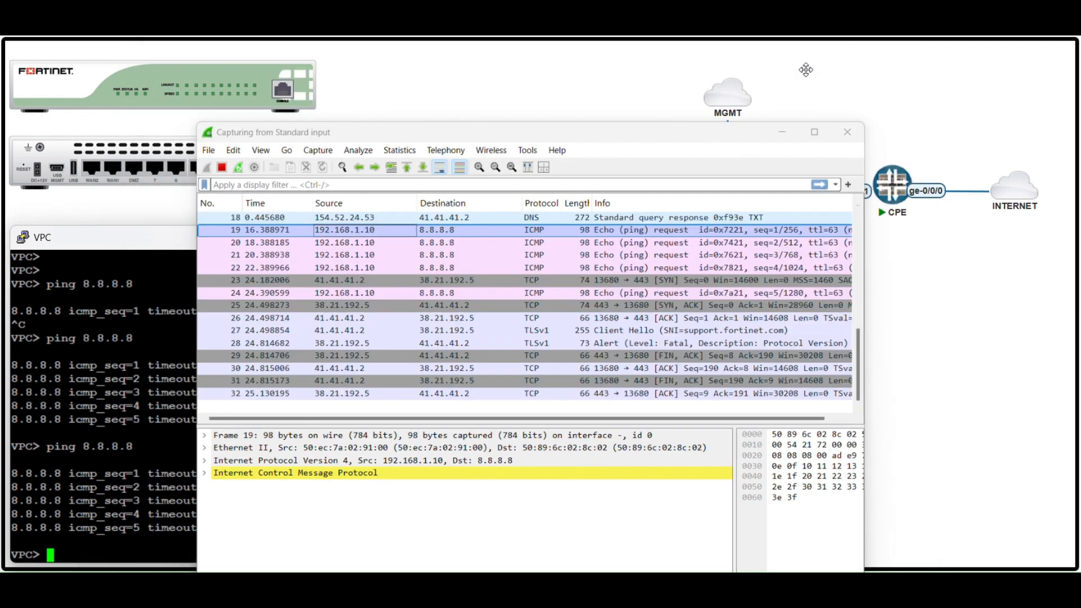
left_click(808, 68)
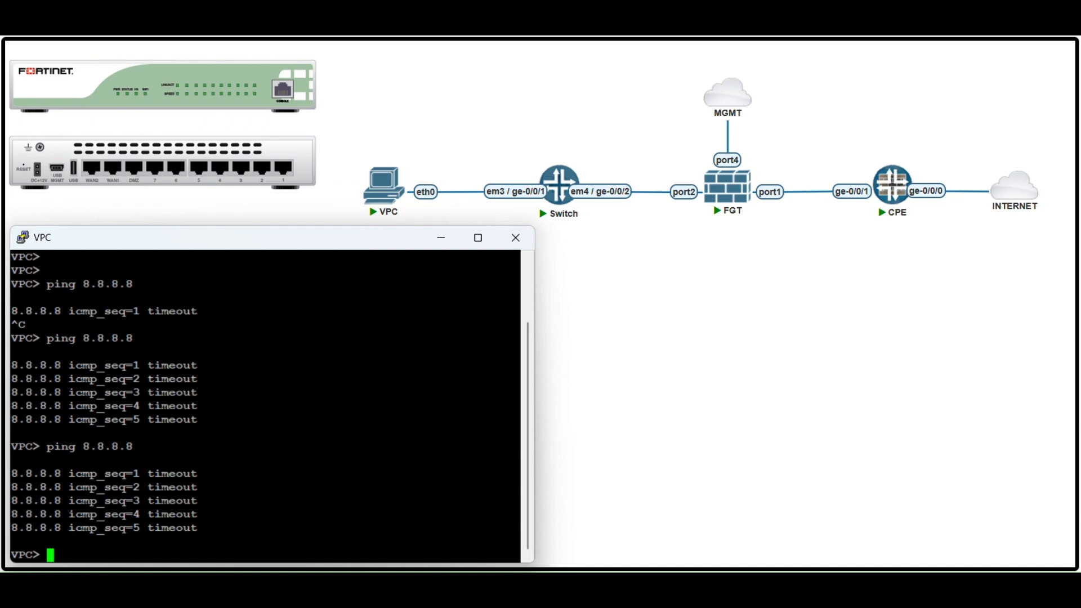
Return to the FortiGate web interface and enable NAT on the LAN_to_INTERNET policy, using the outgoing interface address, and save it
key("alt+Tab")
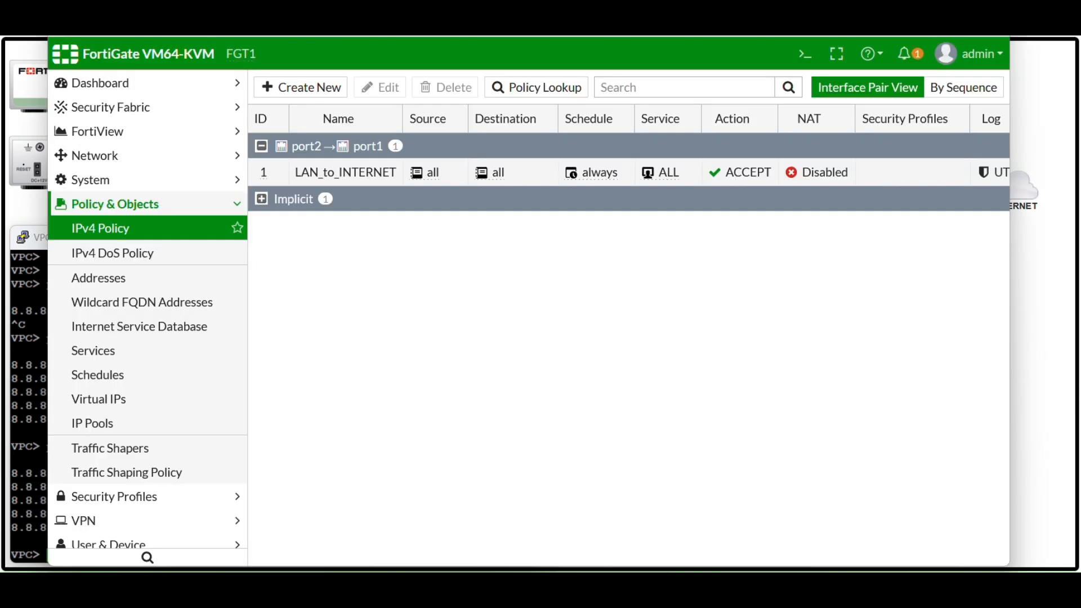
left_click(365, 181)
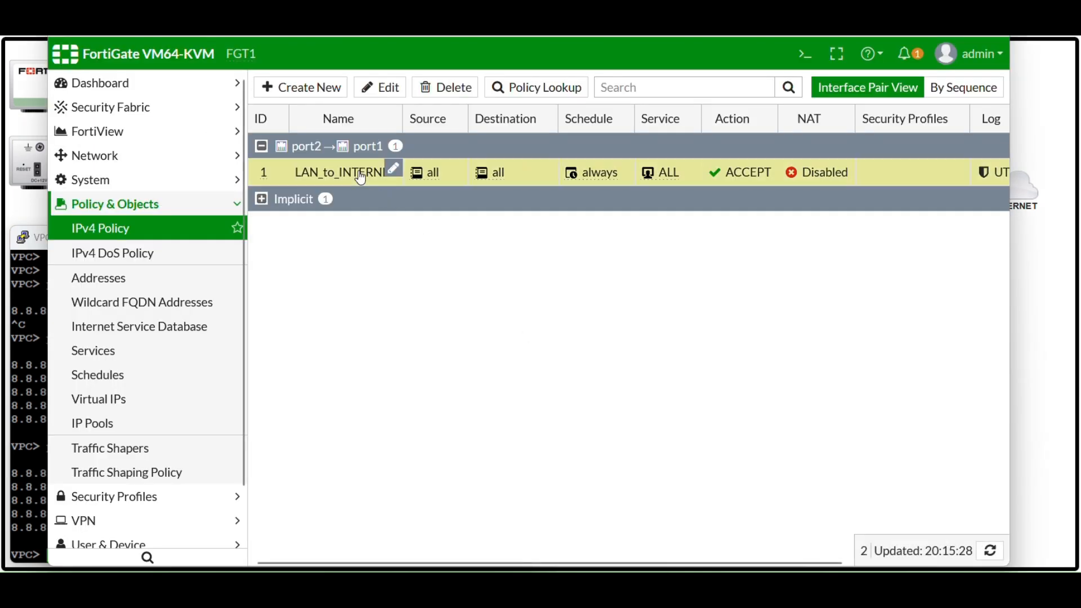
left_click(387, 94)
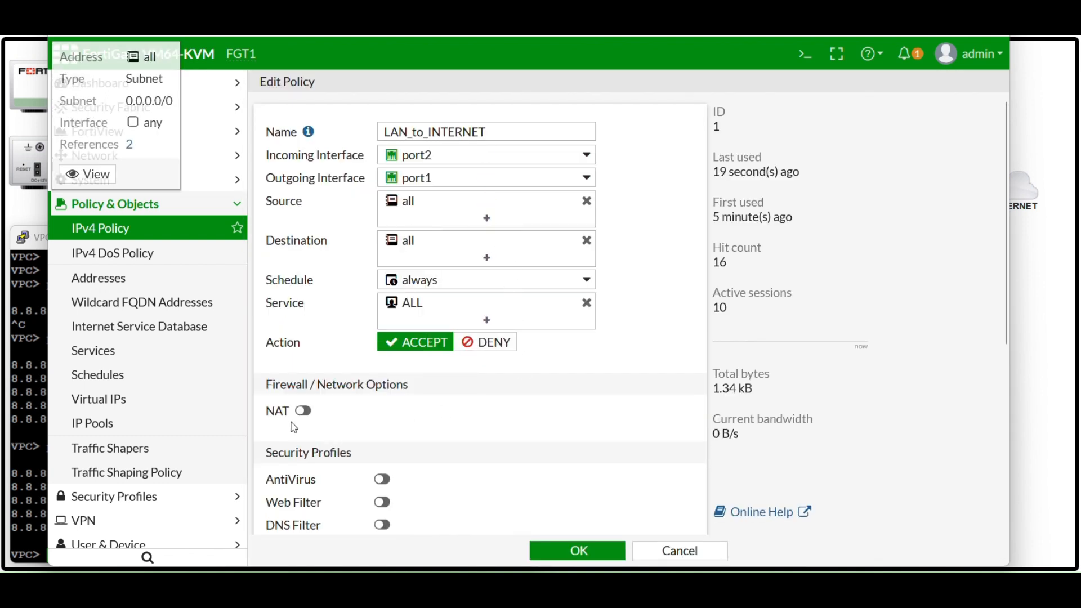
left_click(304, 412)
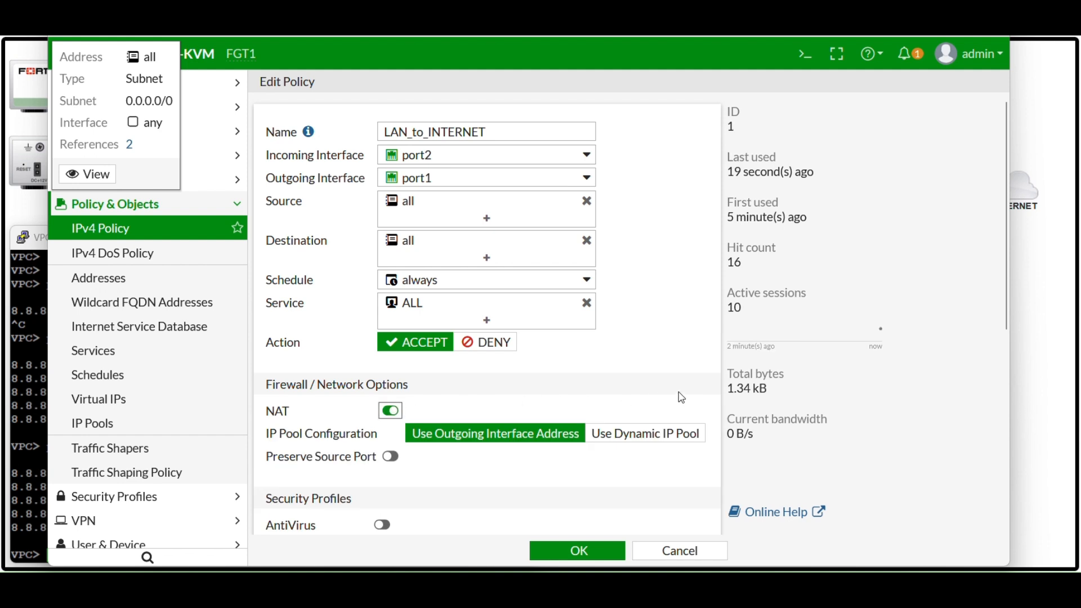
left_click(584, 553)
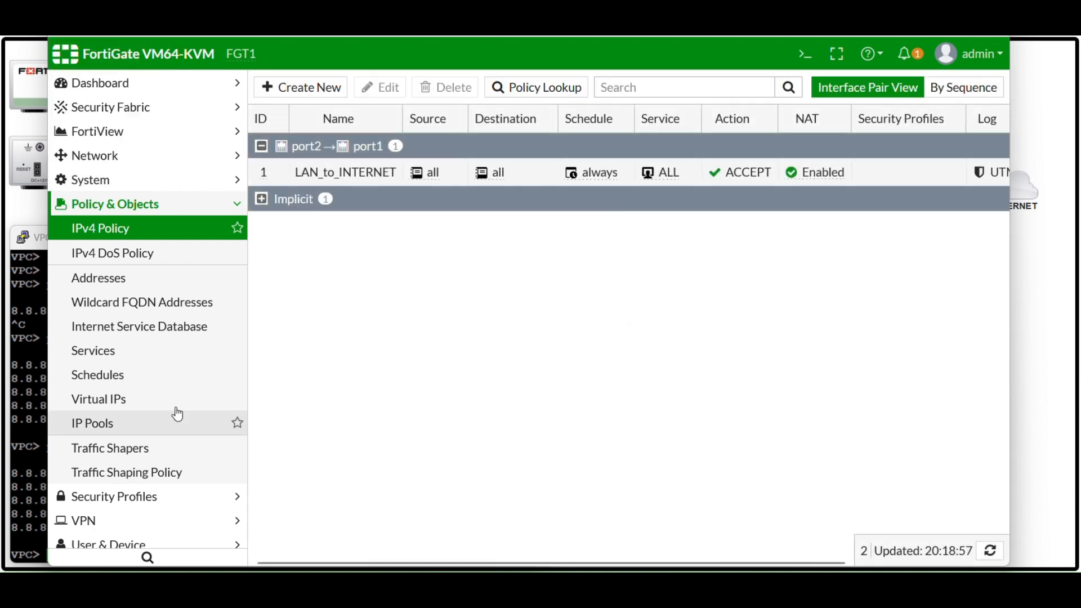
Switch to the VPC terminal, ping 8.8.8.8 again with NAT enabled and check the packets' source addresses in the Wireshark capture
left_click(35, 389)
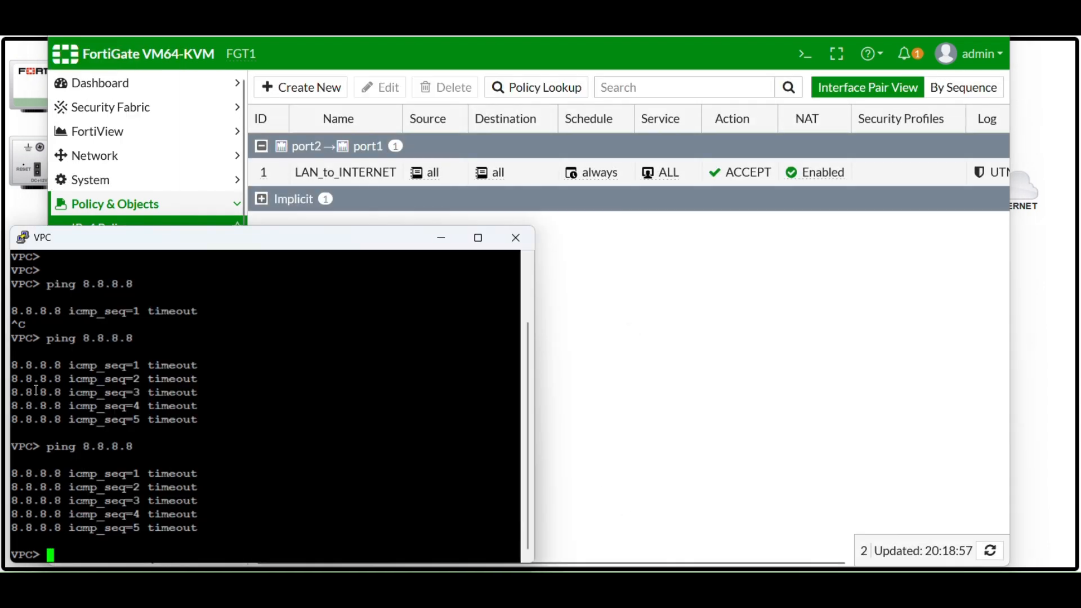
key("Up")
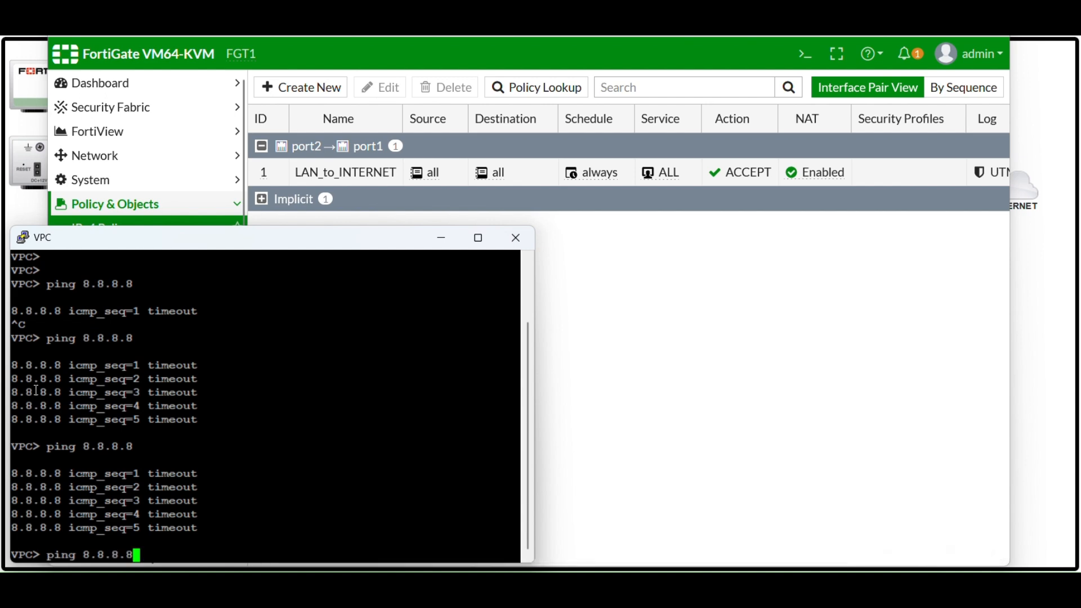
key("Return")
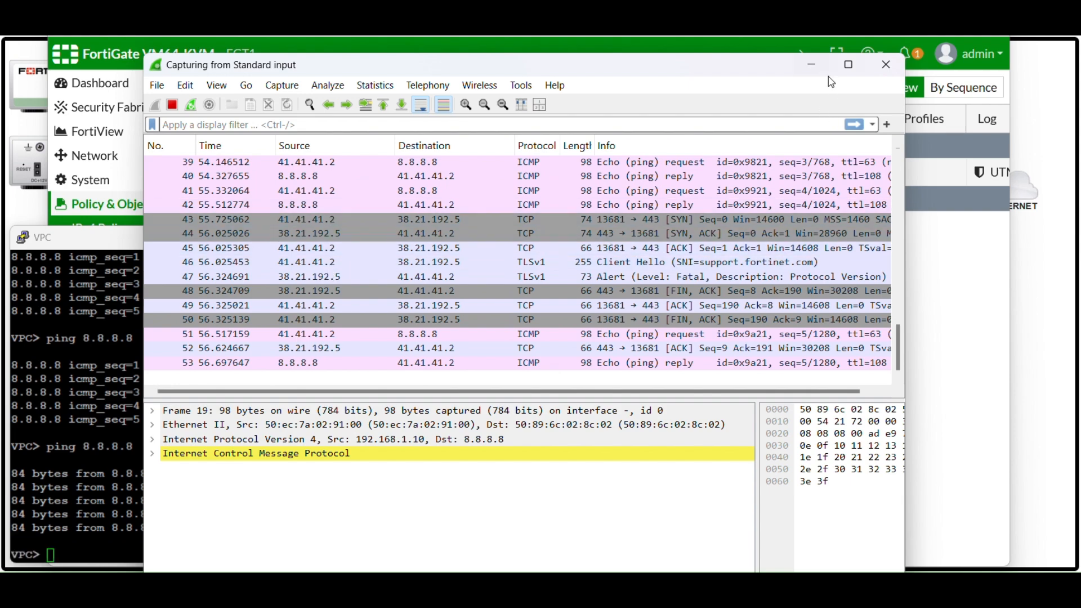
left_click(813, 65)
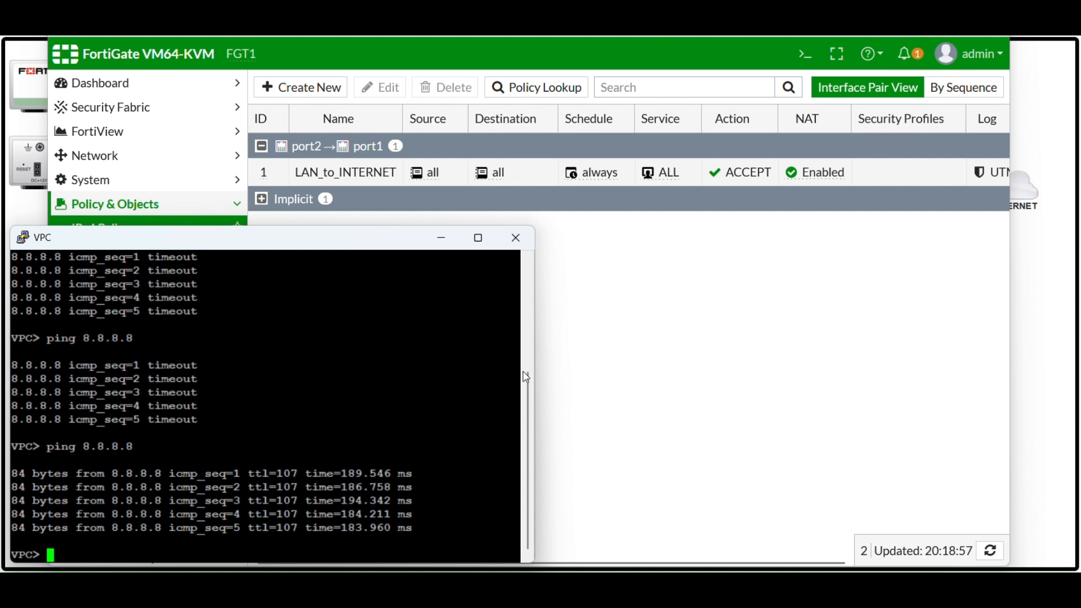
Return to the FortiGate web interface and log out of the admin account
left_click(668, 374)
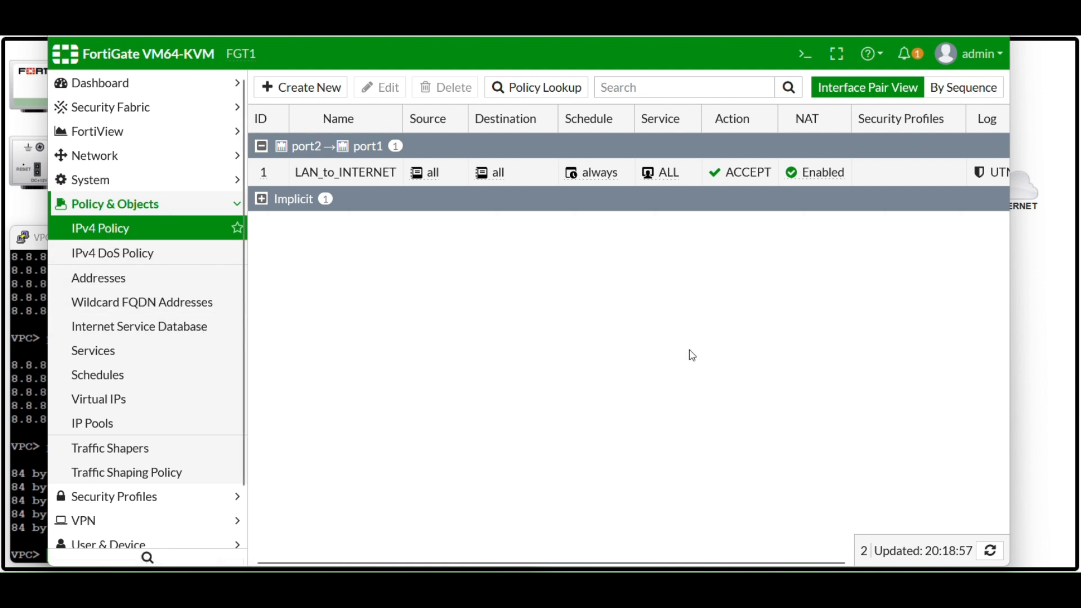
left_click(998, 54)
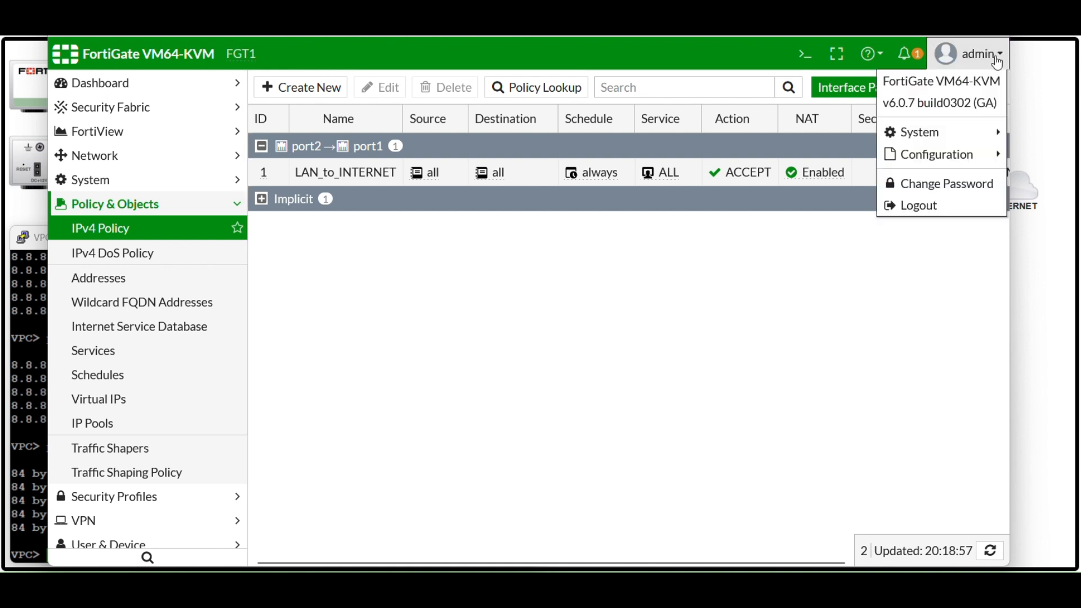
left_click(935, 209)
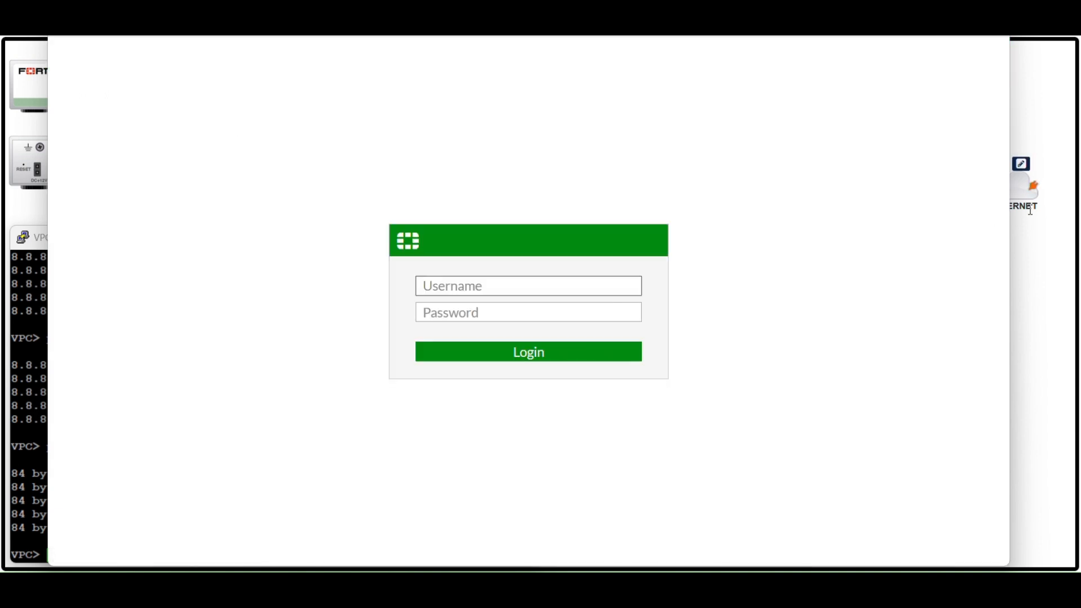